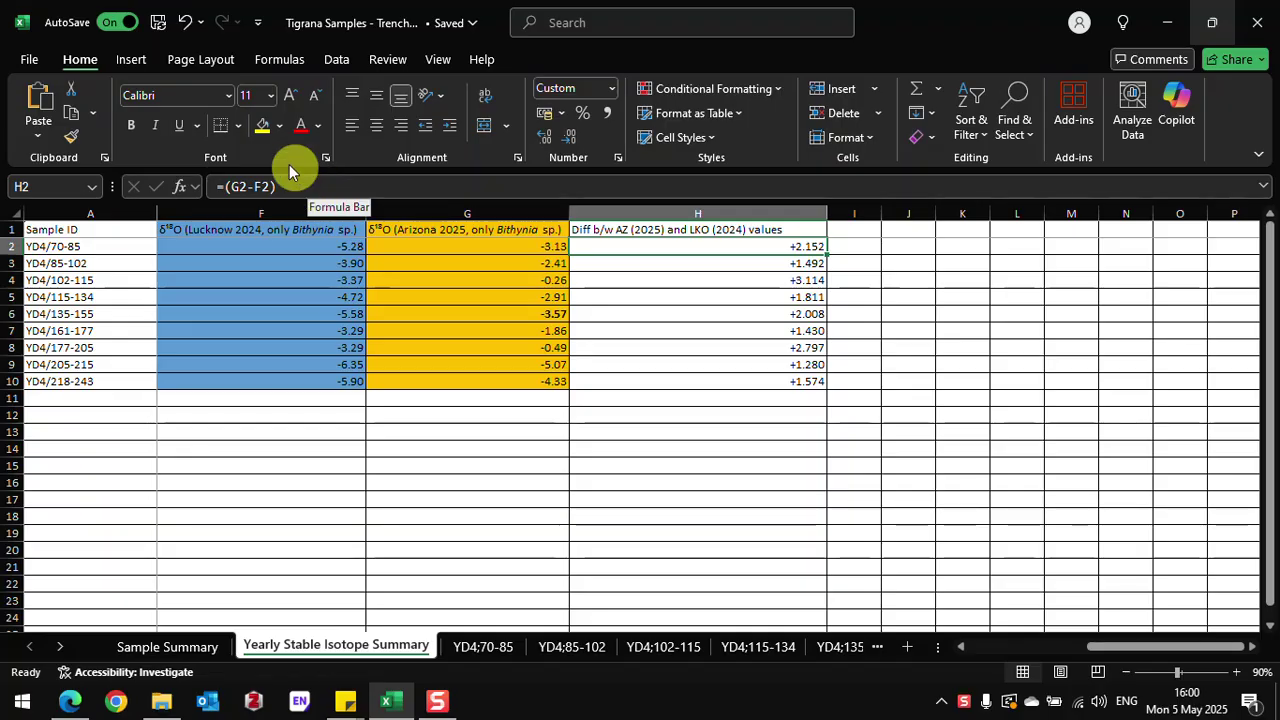
left_click(305, 249)
left_click(409, 250)
left_click(335, 249)
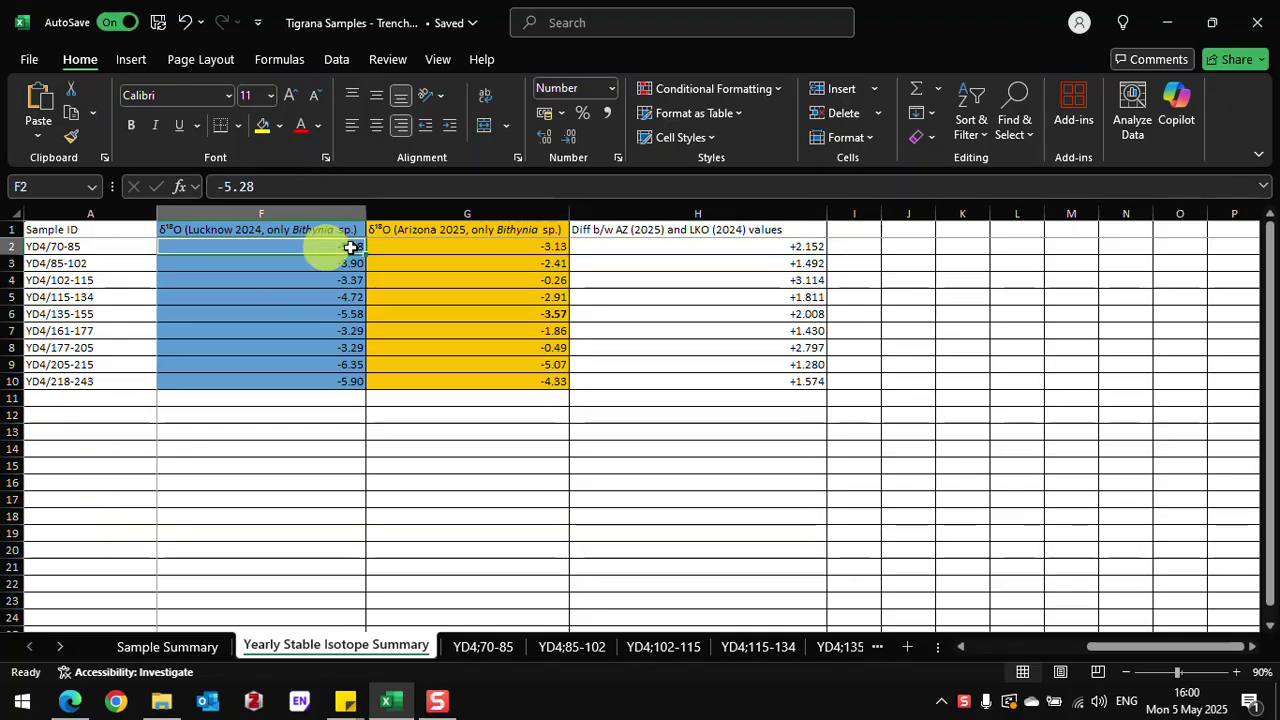
left_click(426, 248)
left_click(345, 249)
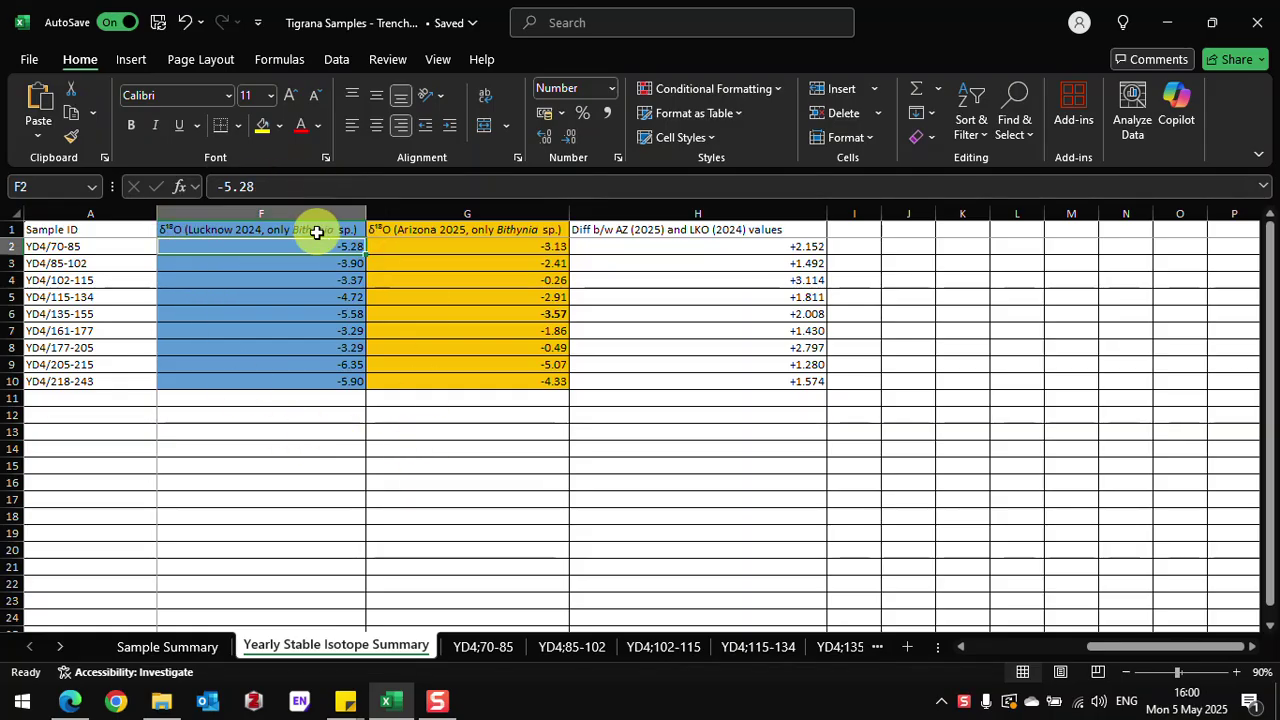
left_click(213, 186)
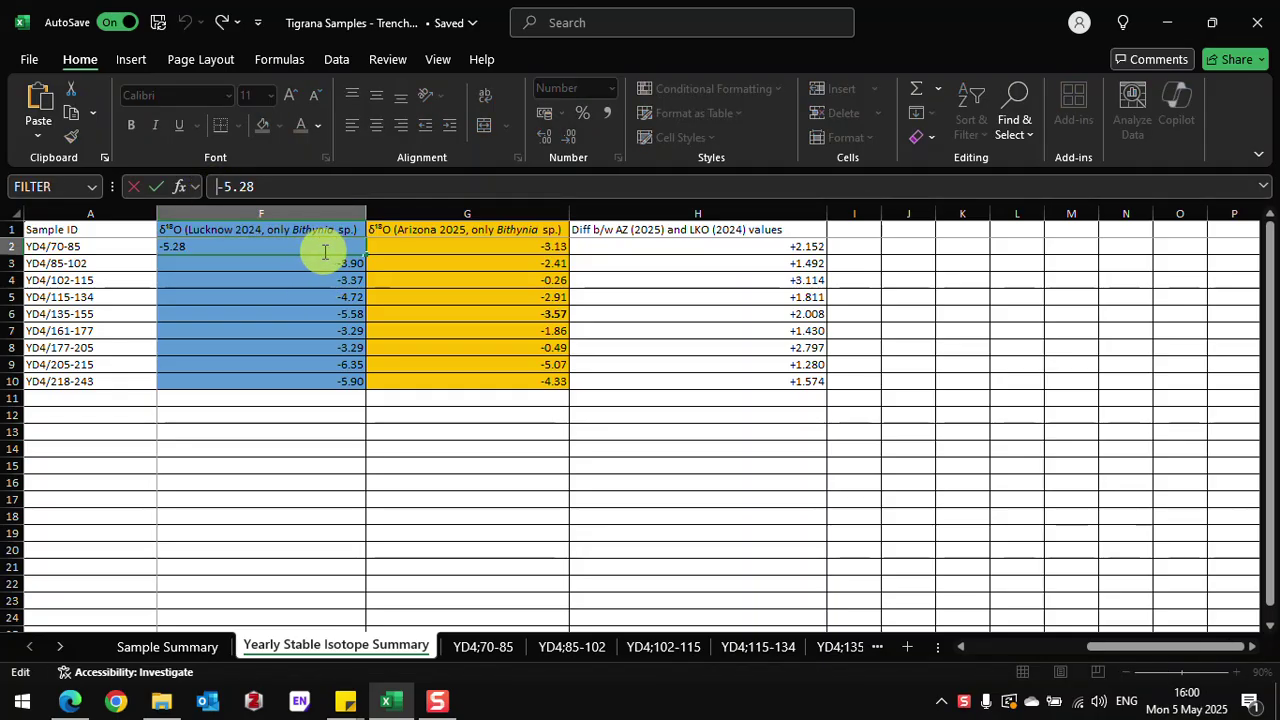
type("=")
key("Escape")
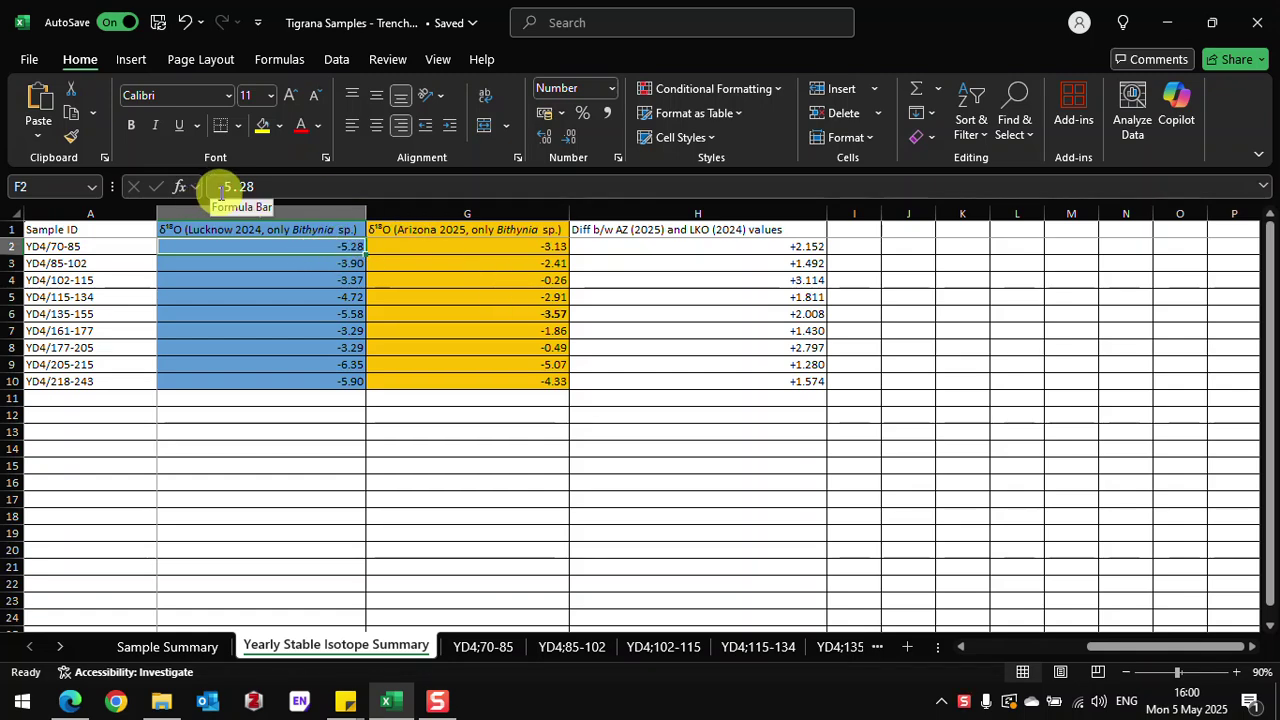
Put the text (heavy zinc contamination) in front of the -5.28 value in cell F2
left_click(215, 186)
type("()")
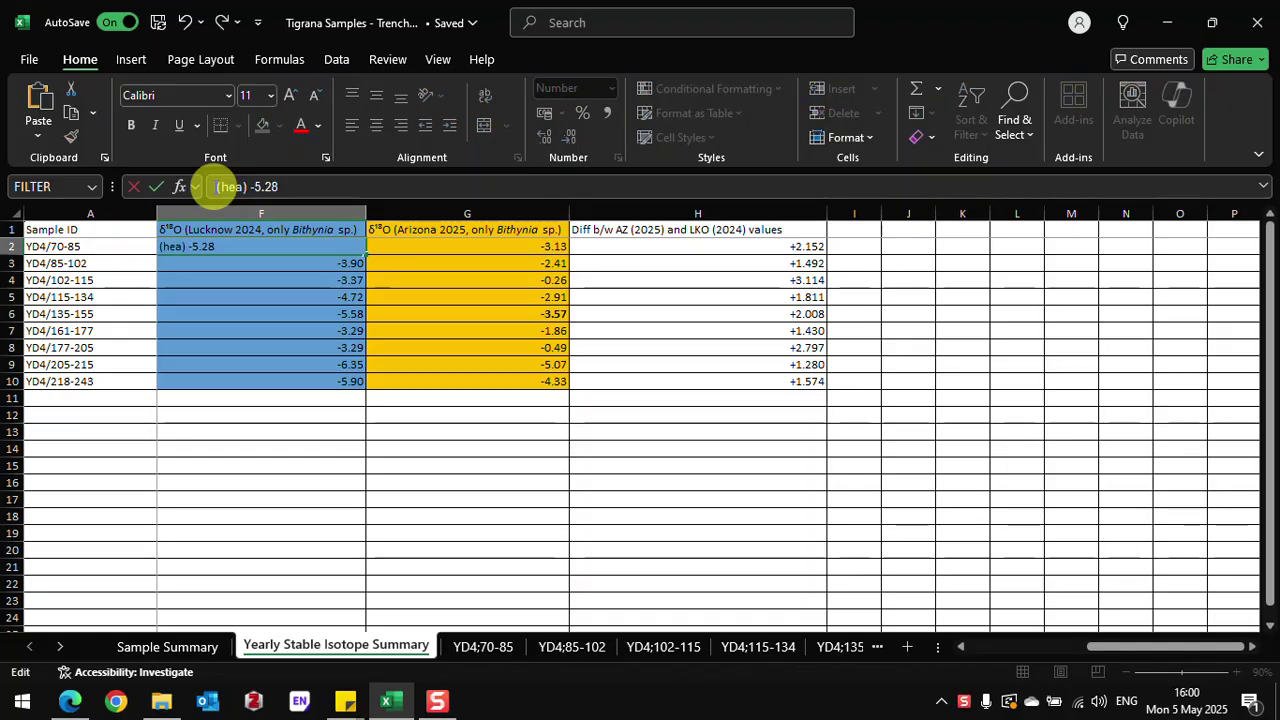
type("heavy s")
type("in")
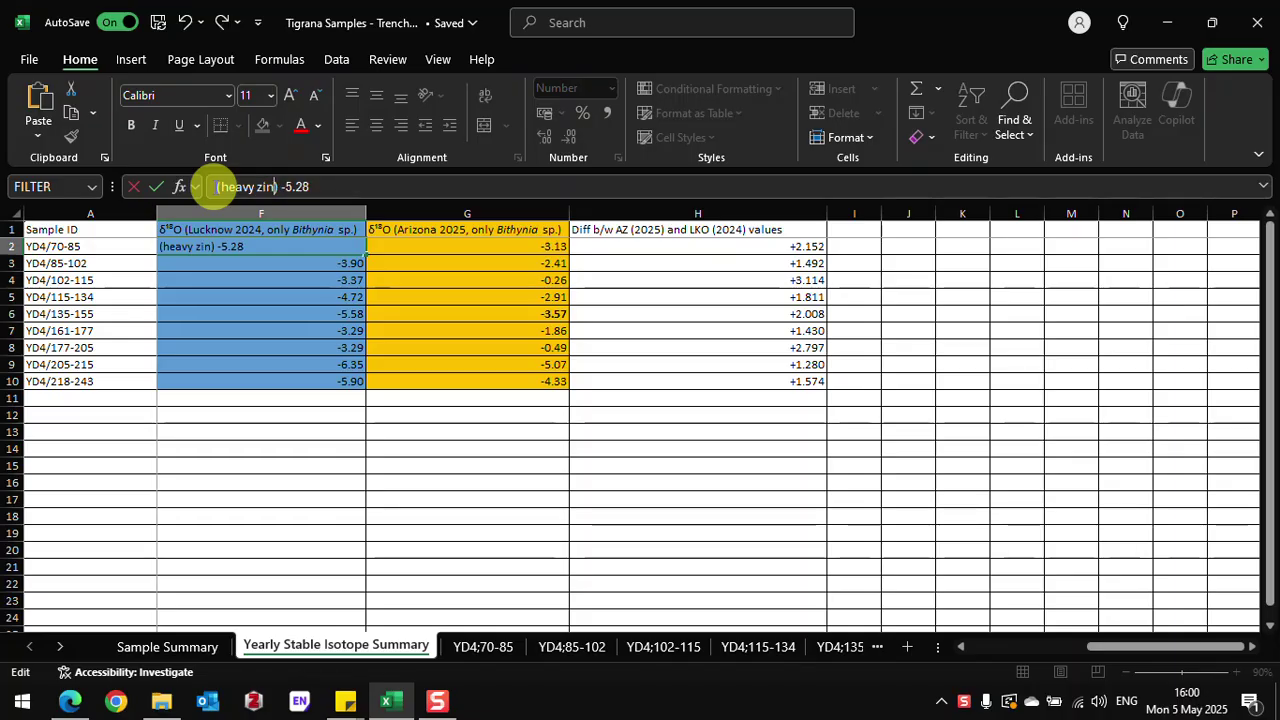
type("c cont")
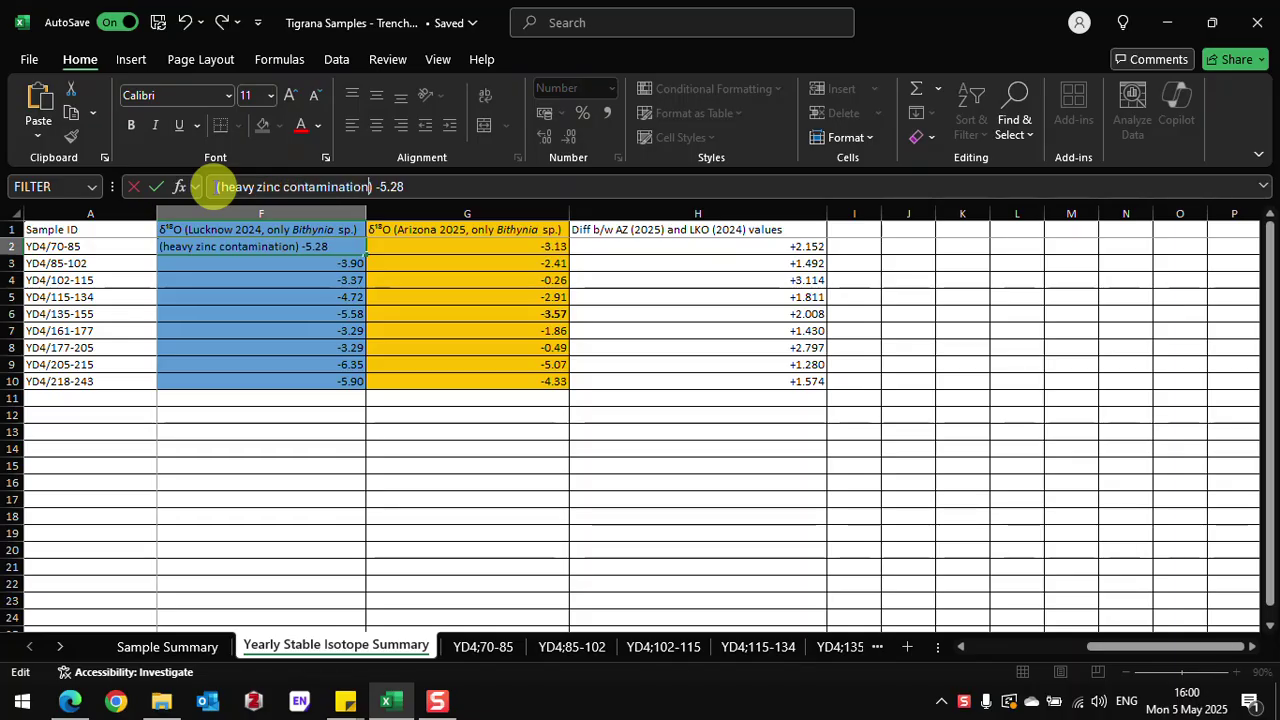
type("amination")
key("Return")
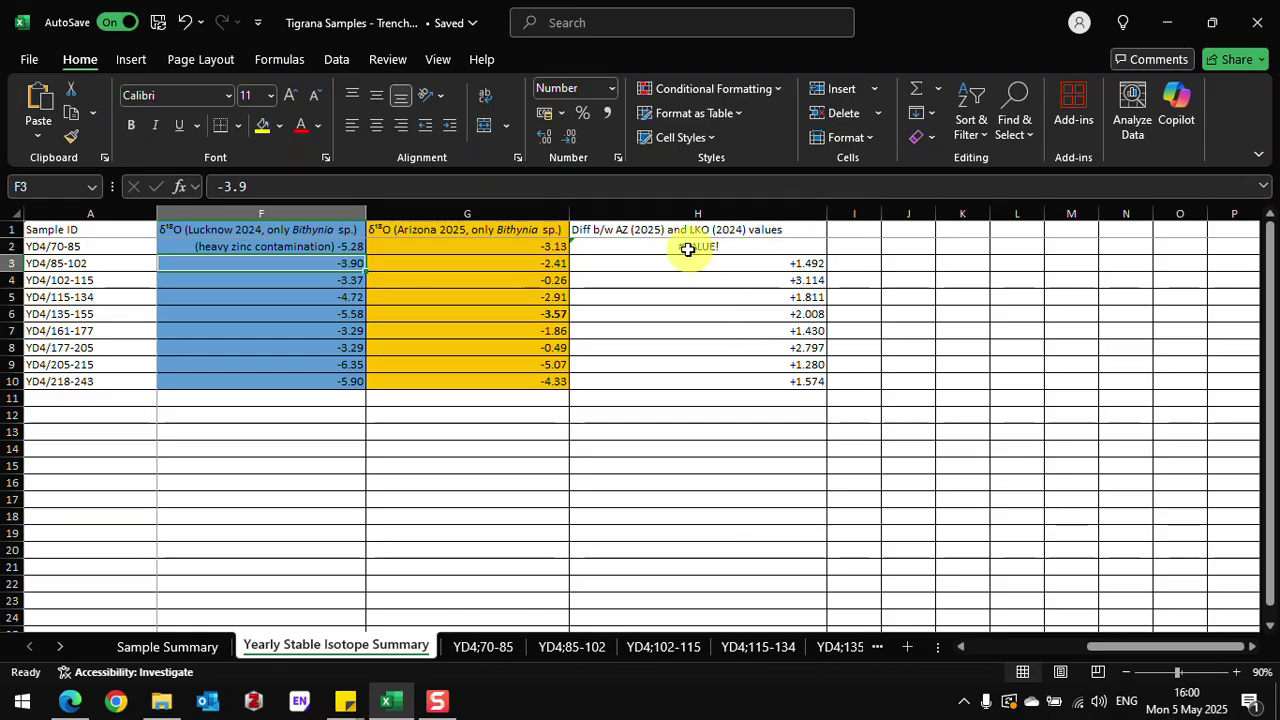
Remove the text prefix from cell F2 and try to enter -5.28 (heavy zinc) instead
left_click(329, 245)
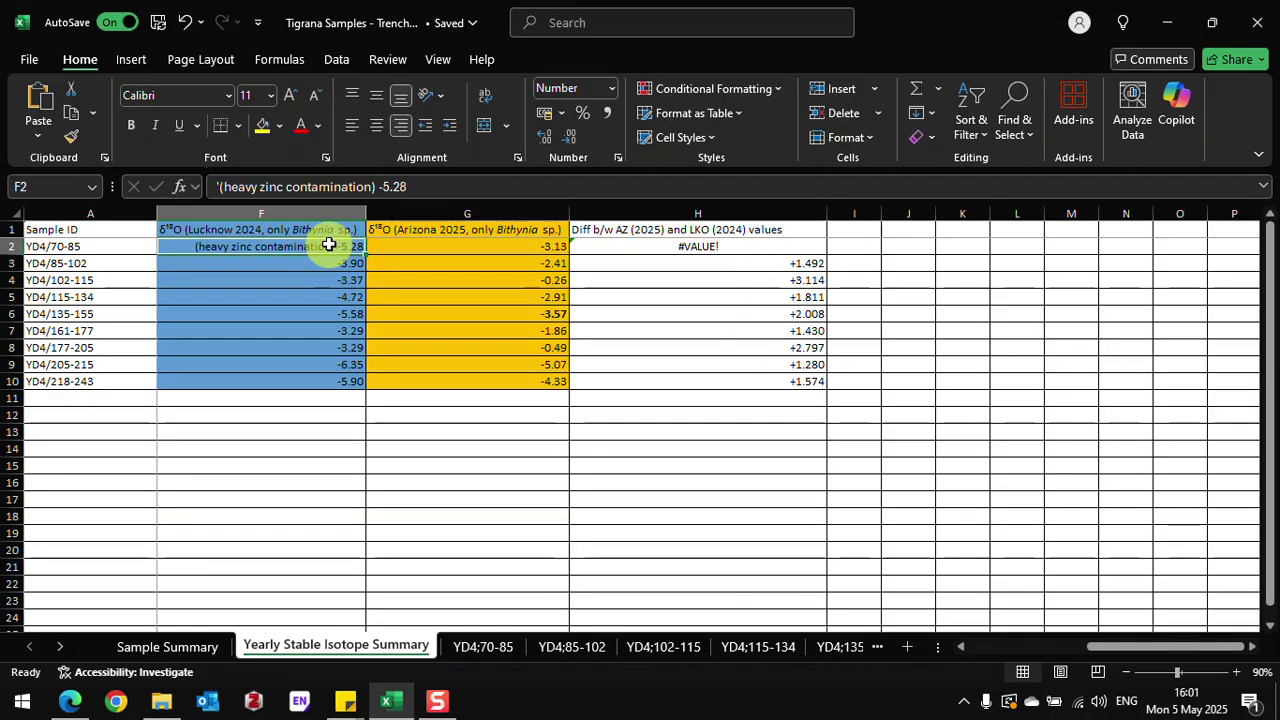
left_click_drag(376, 186, 193, 188)
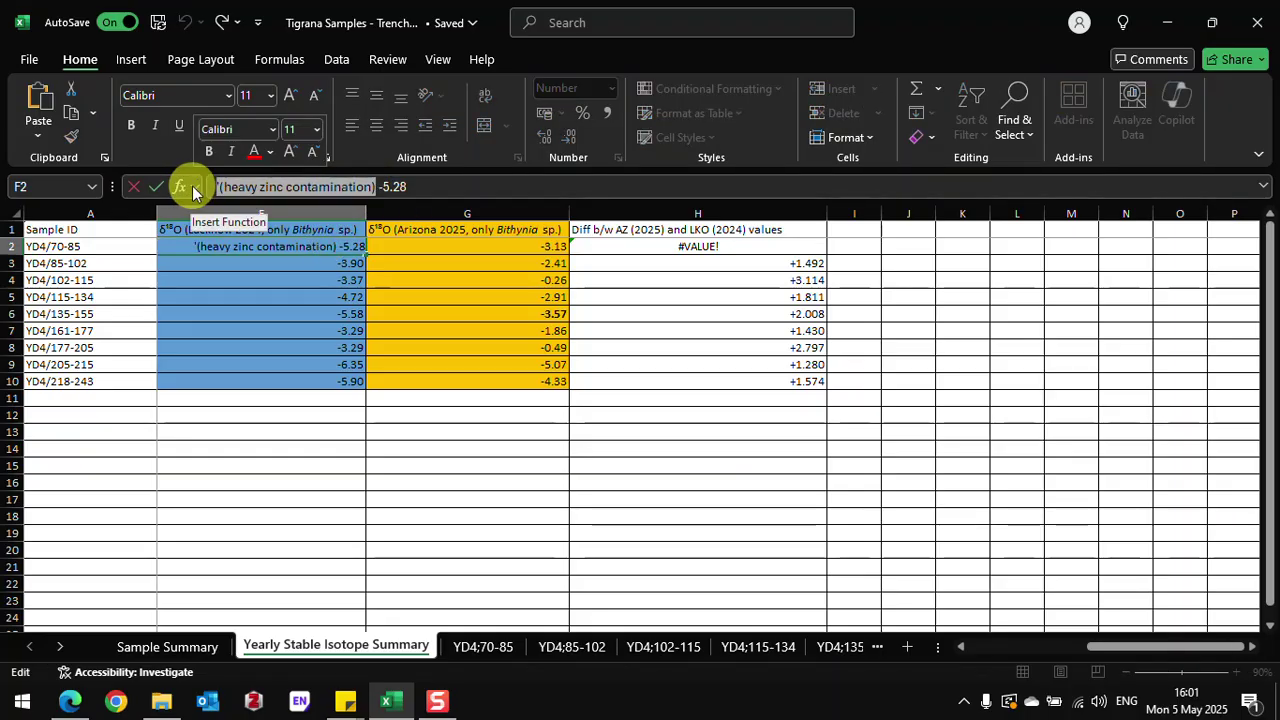
key("BackSpace")
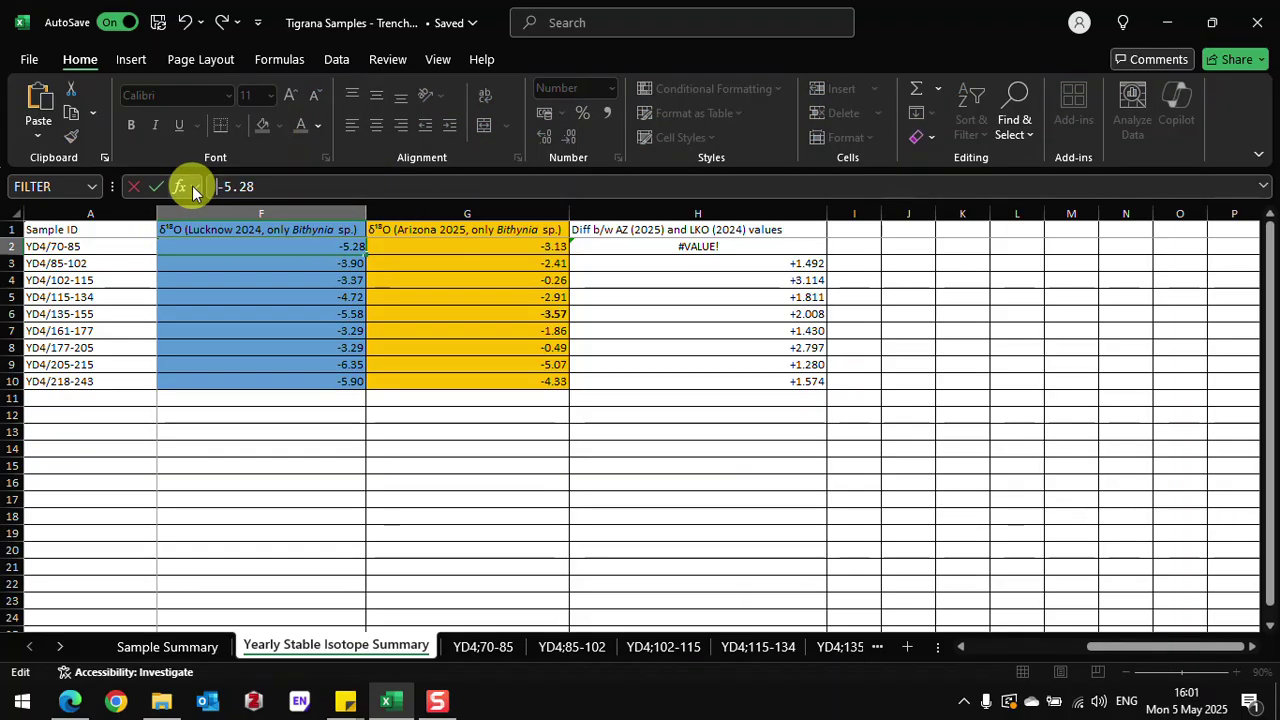
type("(")
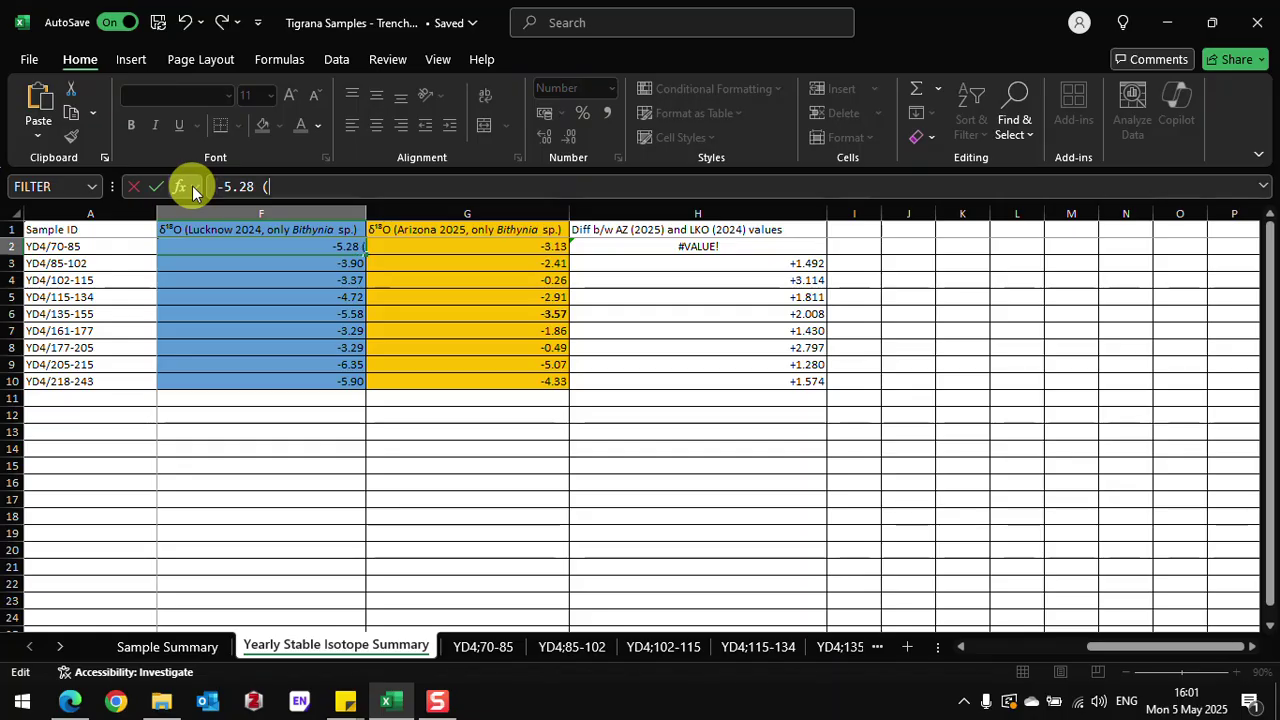
type("heavy zinc")
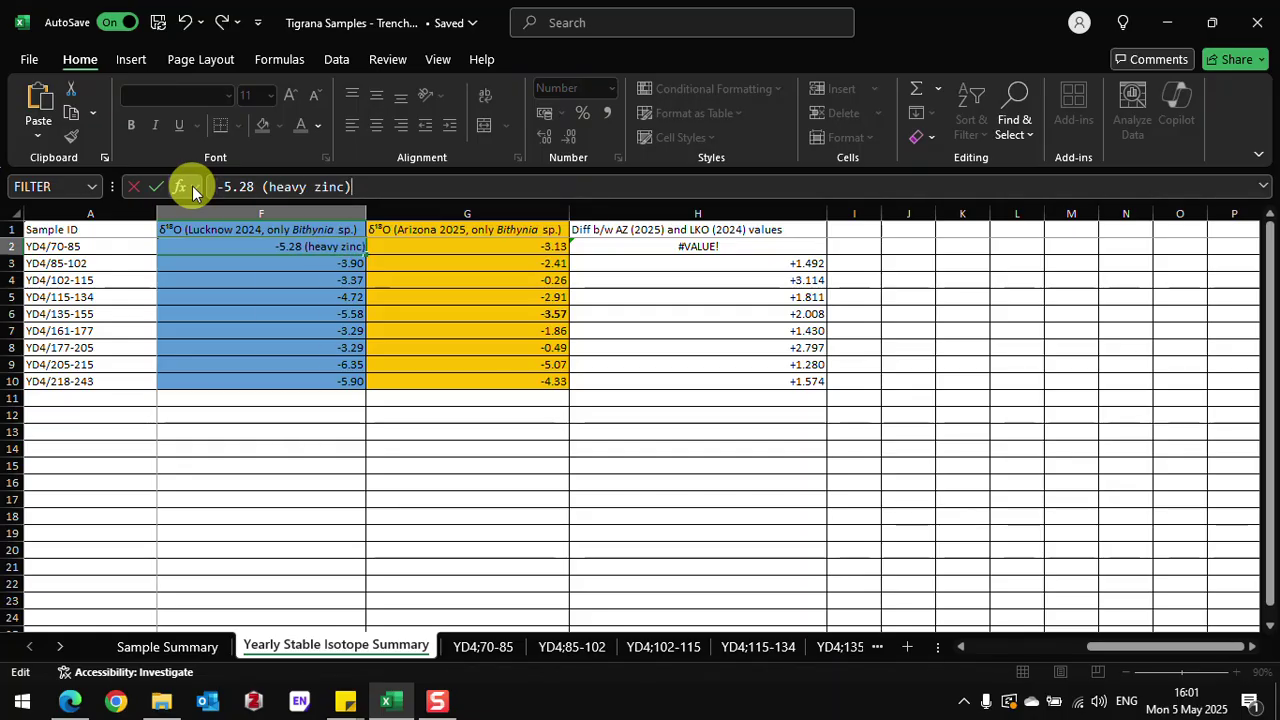
key("Return")
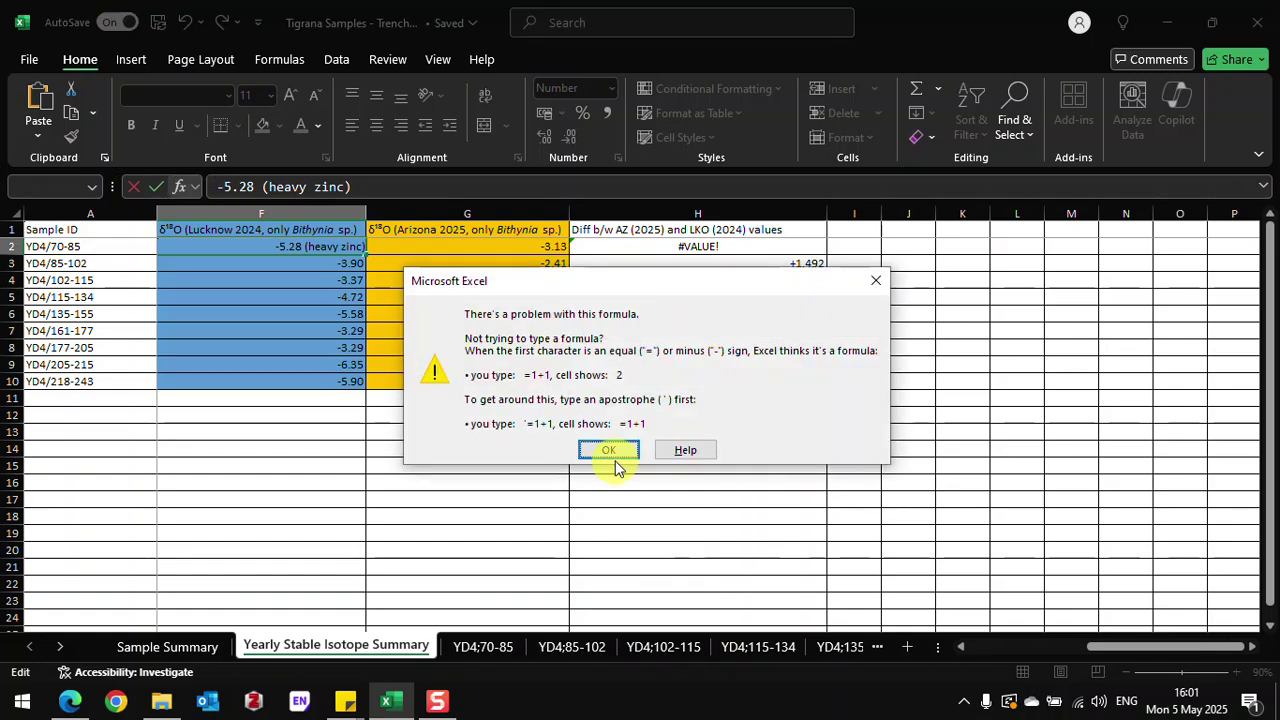
left_click(606, 450)
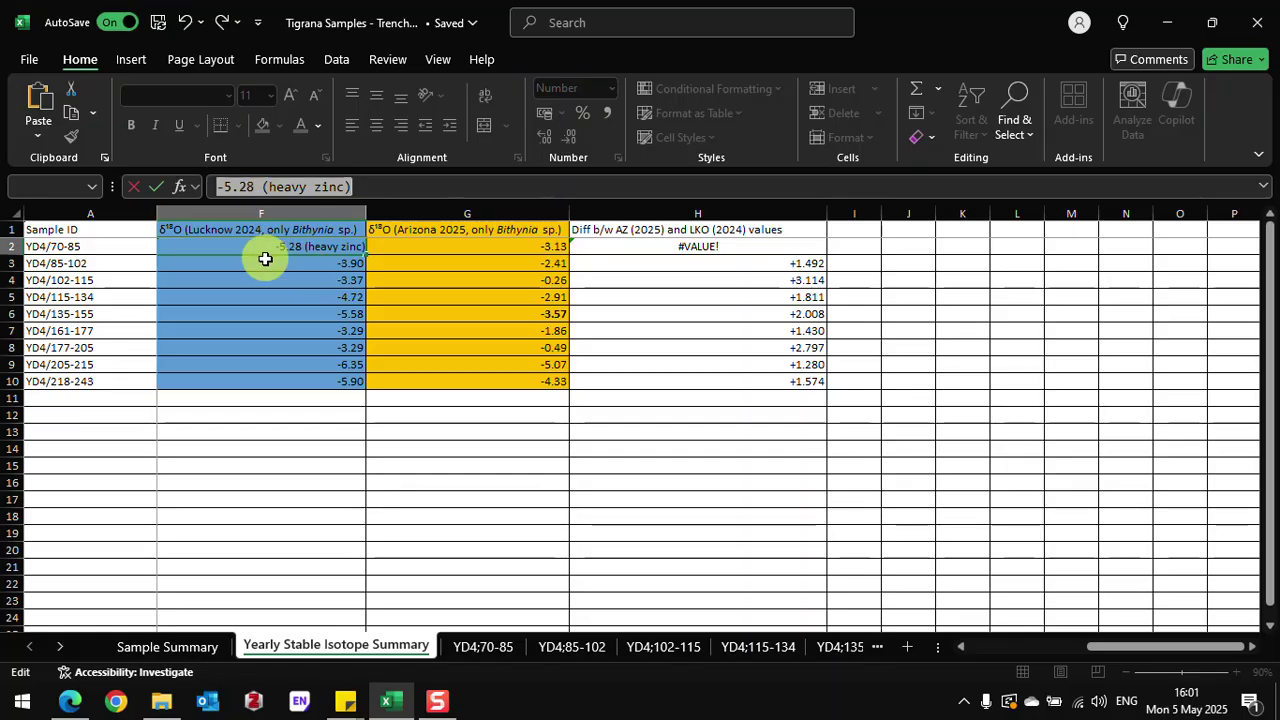
key("Return")
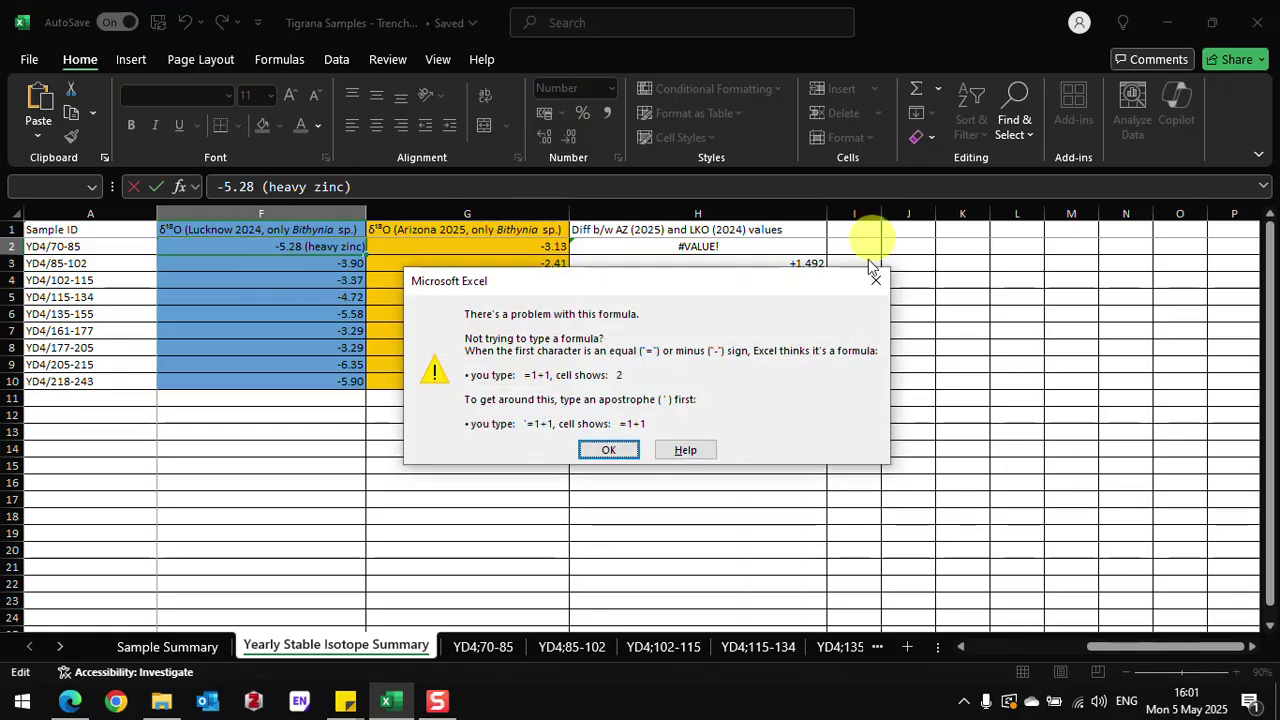
left_click(603, 451)
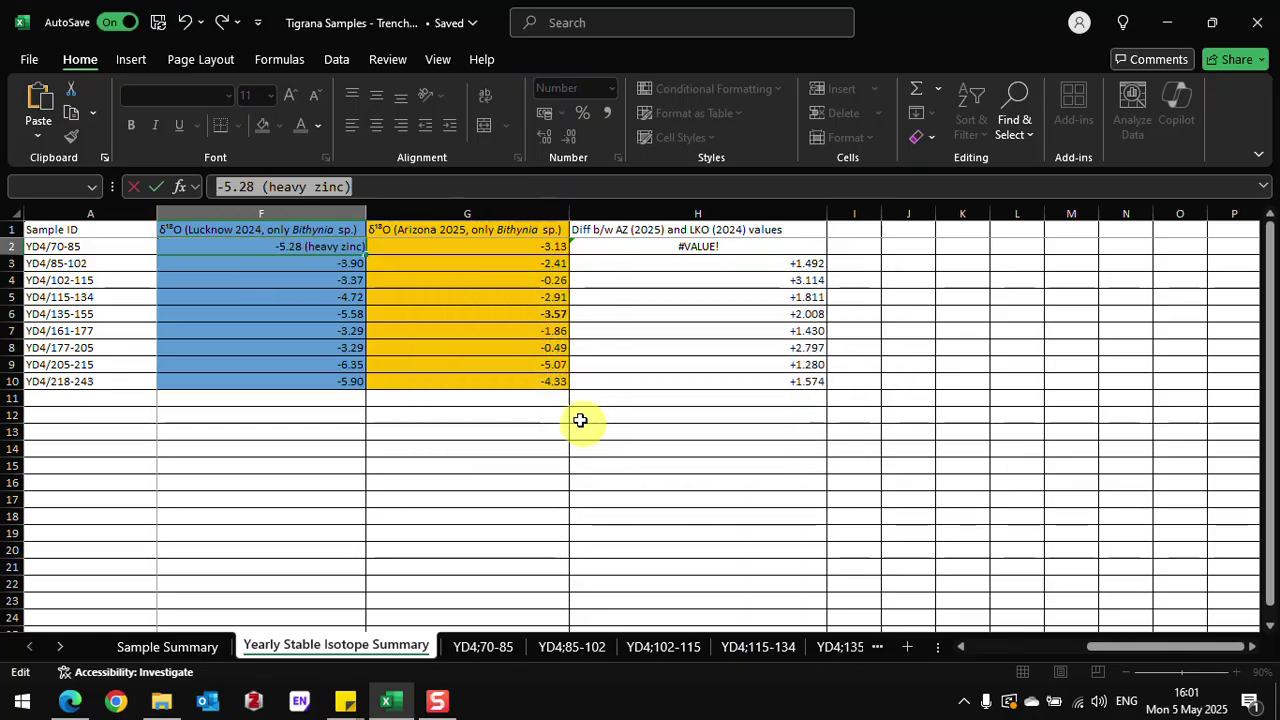
left_click(416, 207)
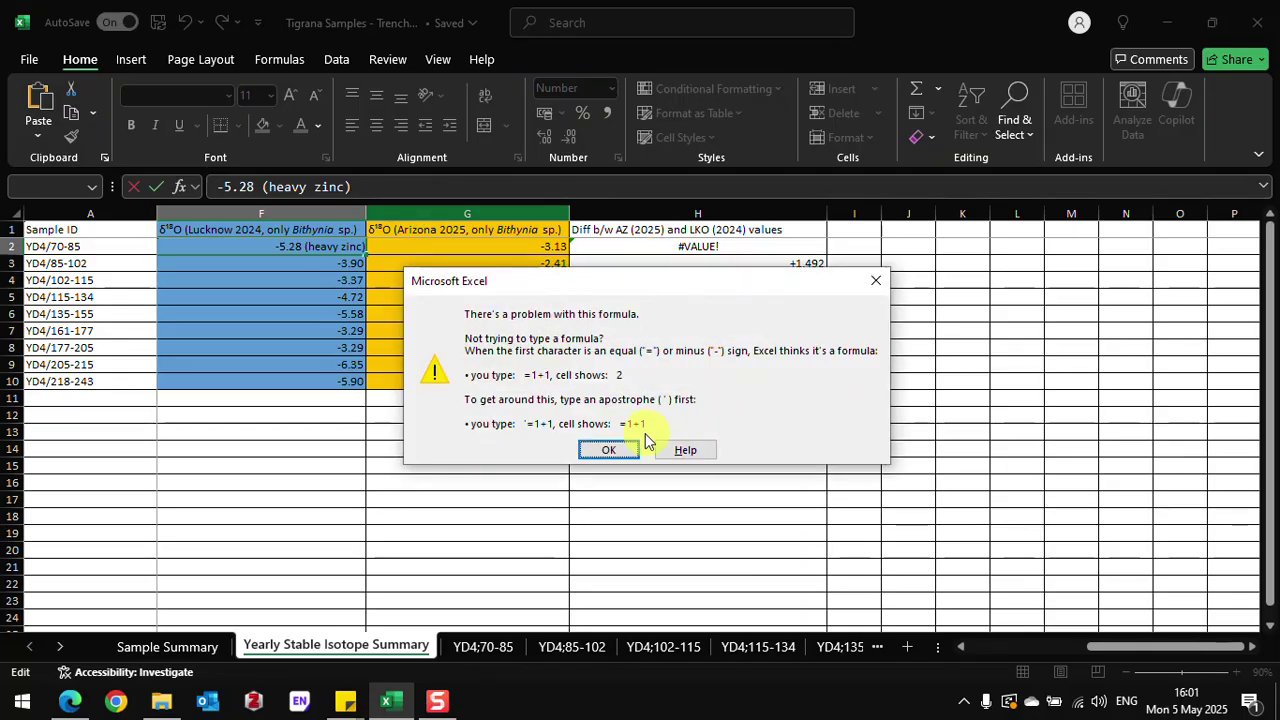
left_click(609, 450)
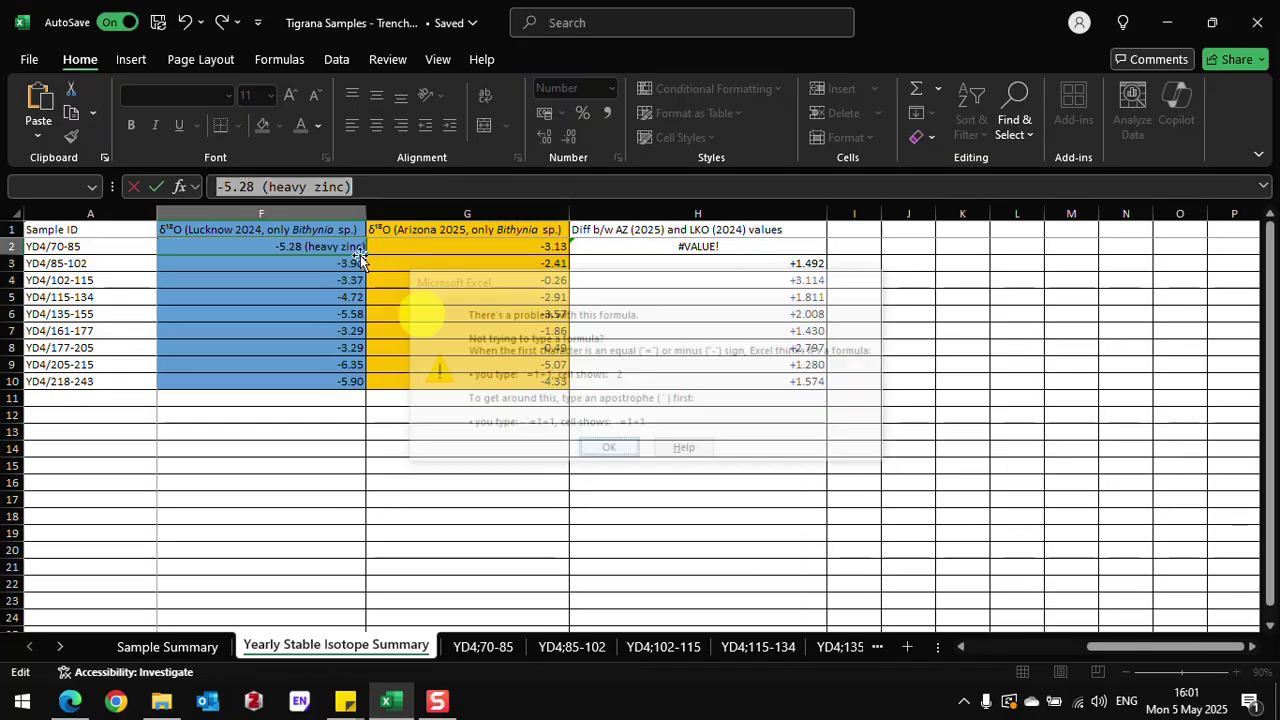
Replace the content of cell F2 with the formula =-5.28&" "&A2&"", accepting the proposed typo correction
left_click(218, 186)
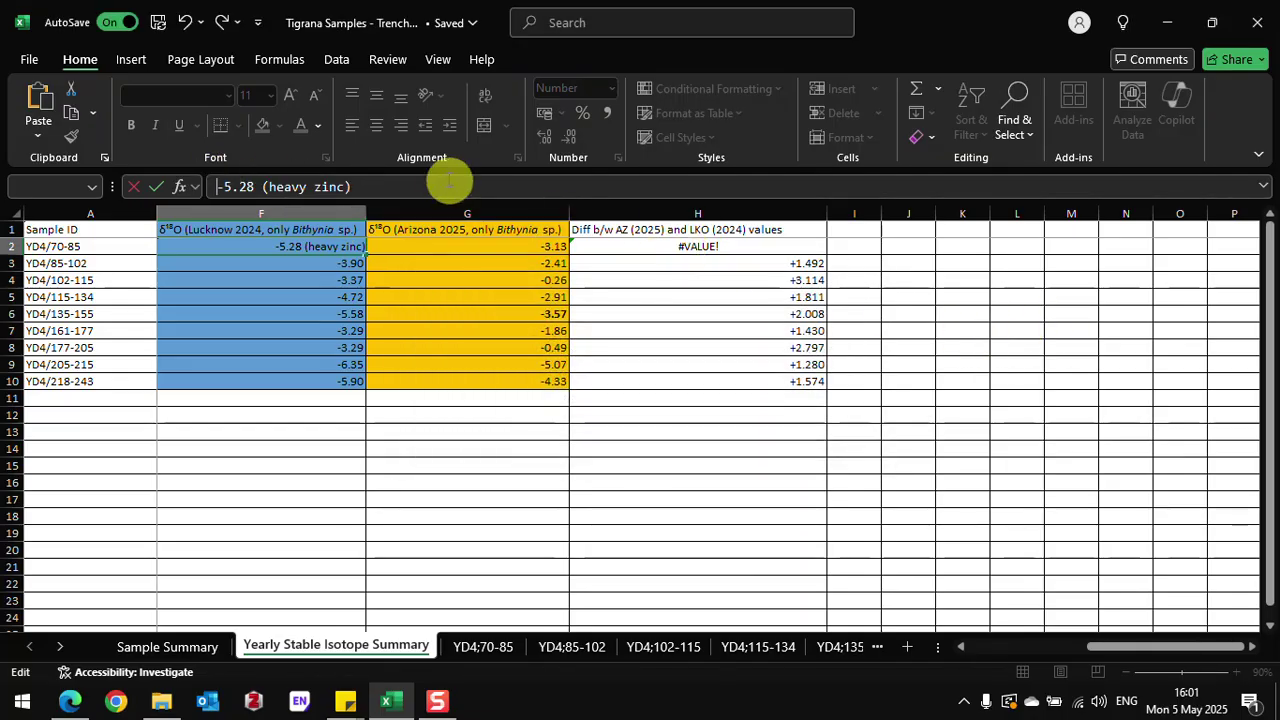
left_click_drag(423, 180, 263, 187)
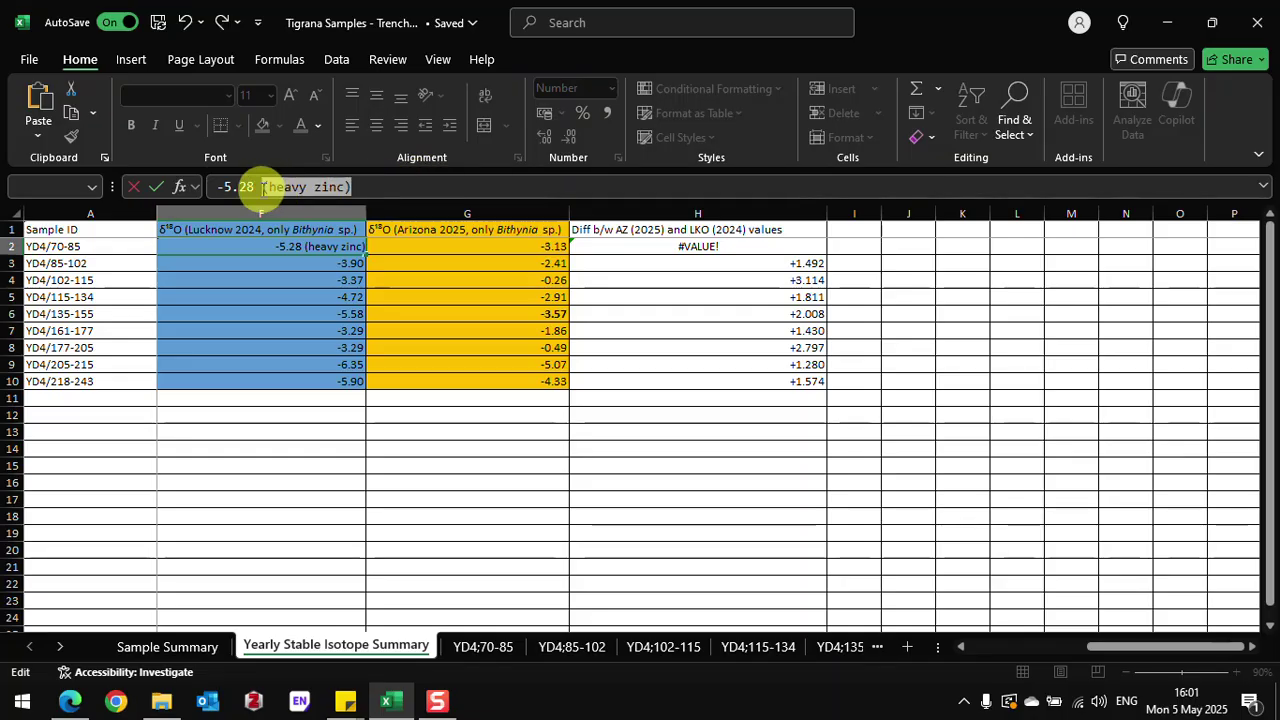
key("BackSpace")
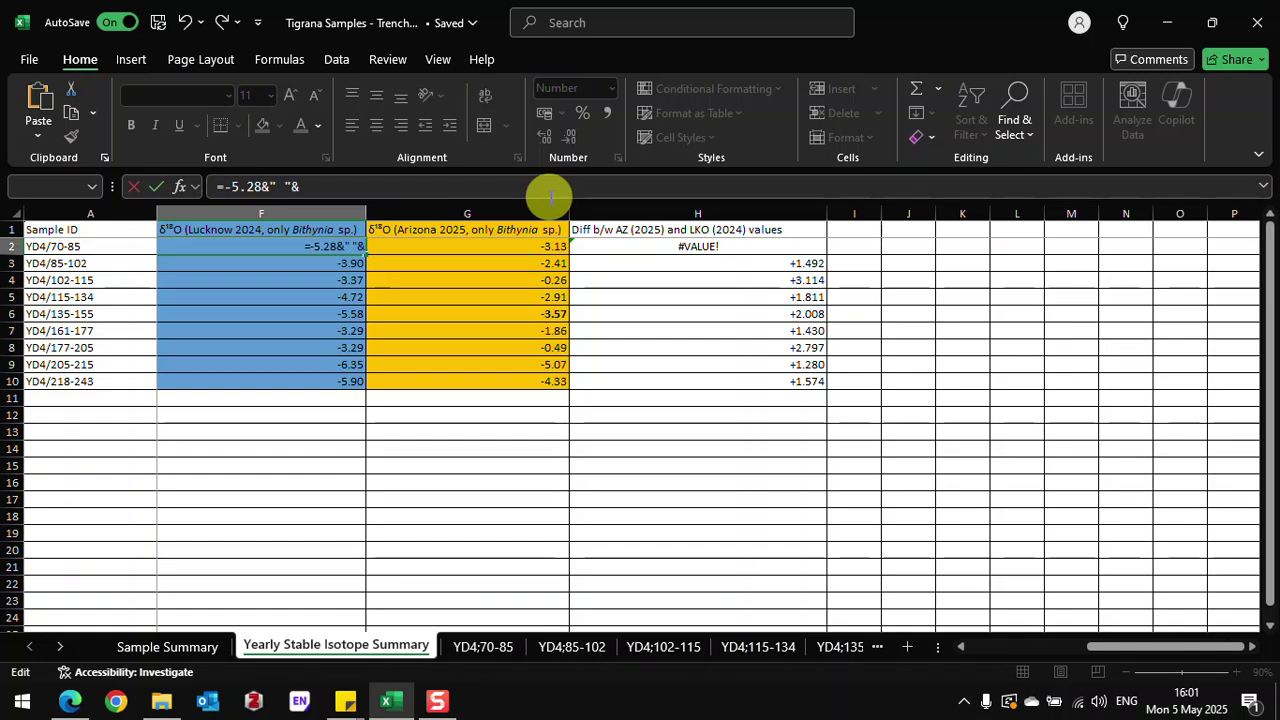
type("a2")
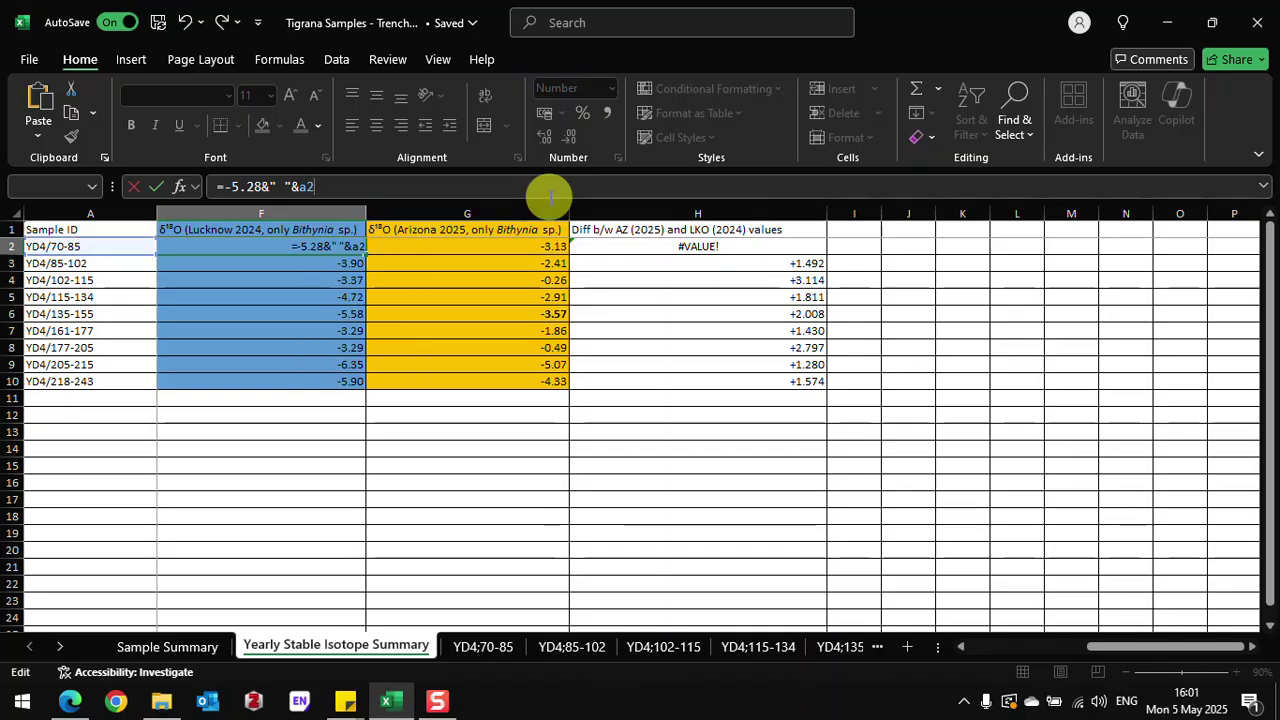
type("&\"")
key("Return")
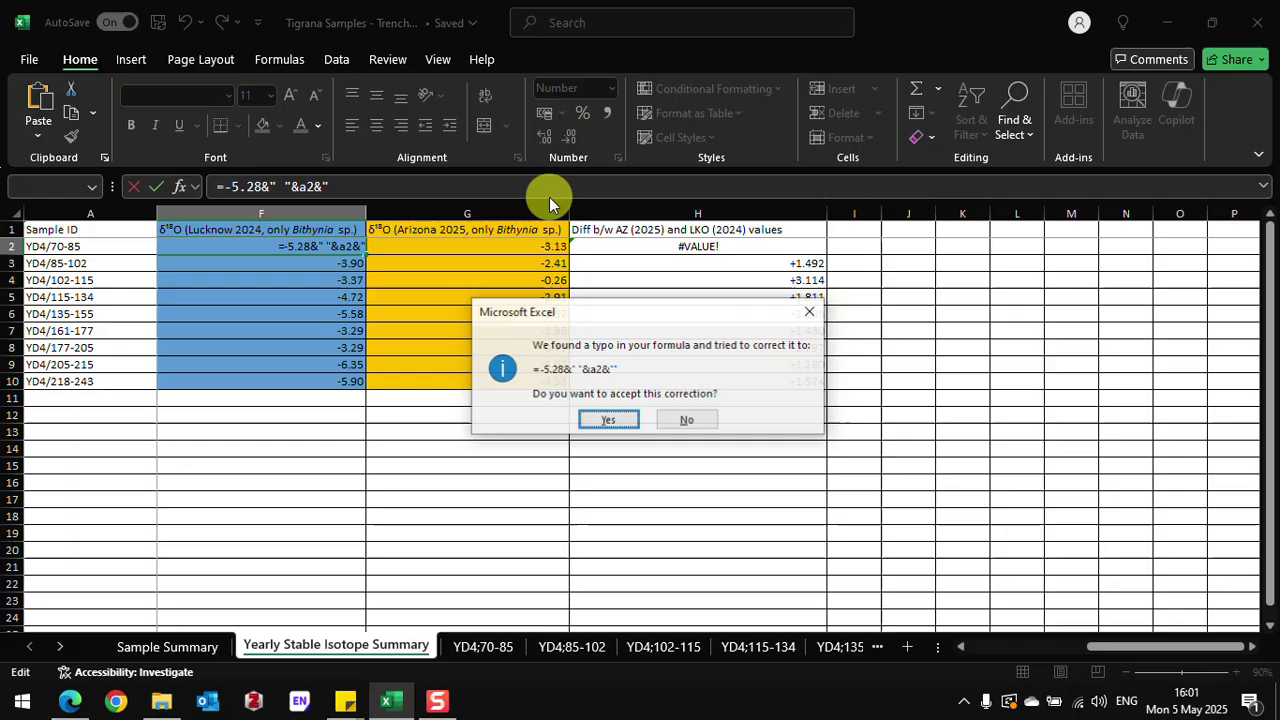
left_click(603, 421)
Strip the concatenated parts from the formula in cell F2, leaving only the value -5.28
left_click(350, 246)
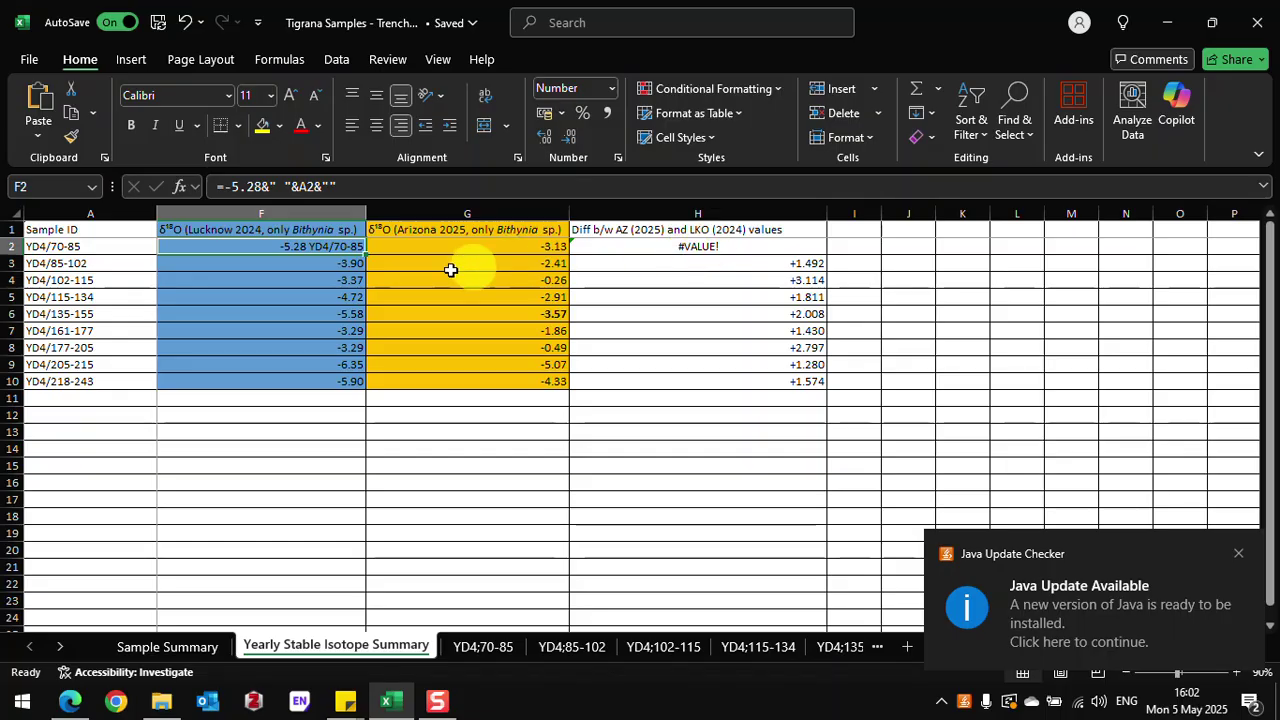
left_click(337, 187)
left_click_drag(337, 187, 262, 187)
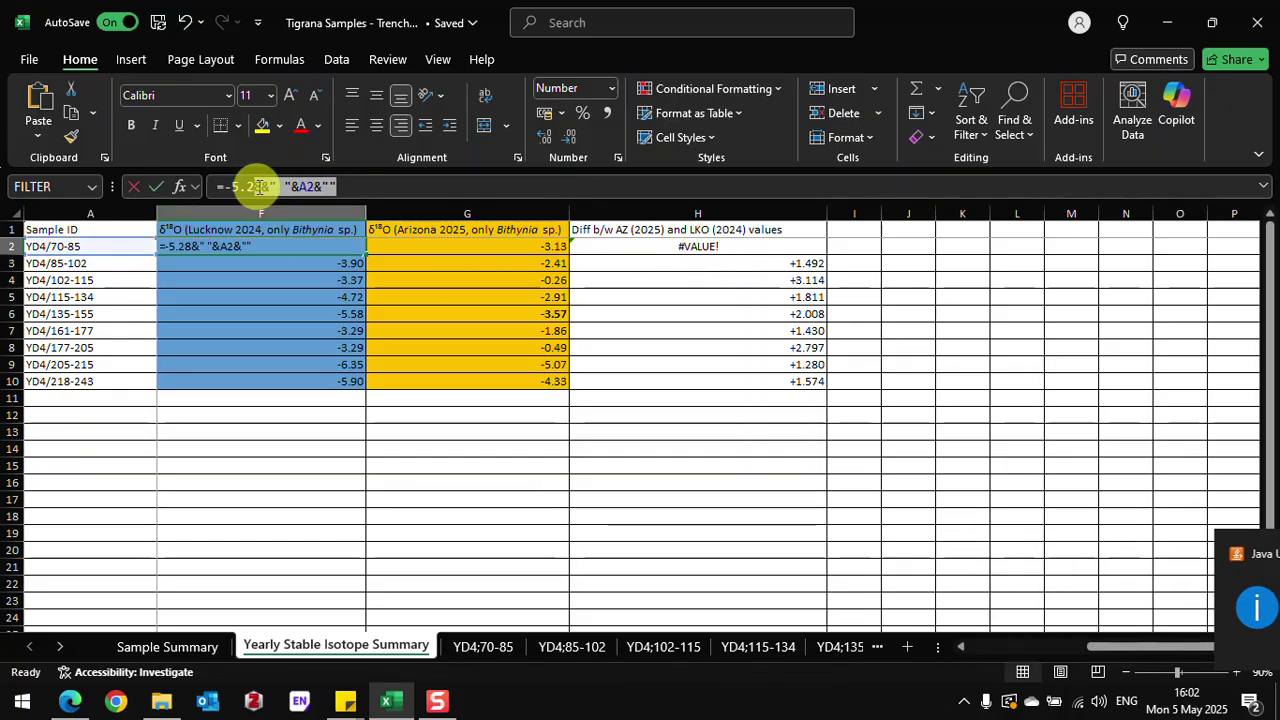
key("BackSpace")
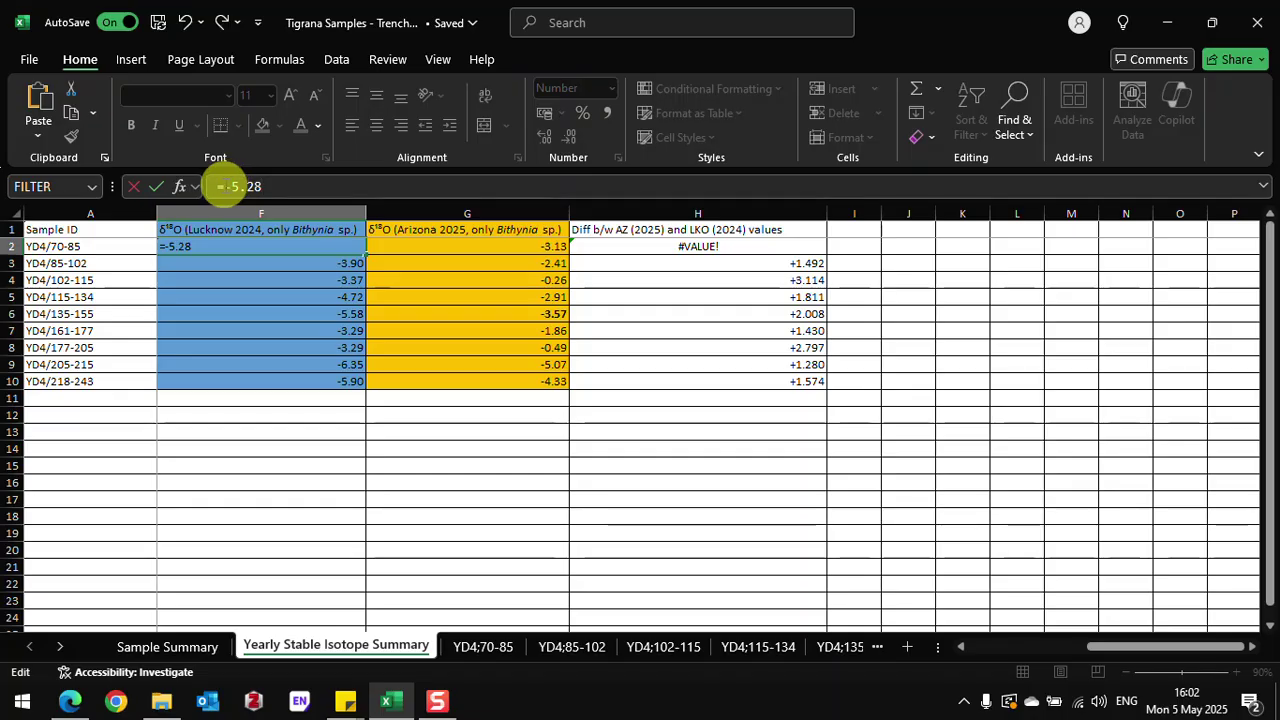
key("Return")
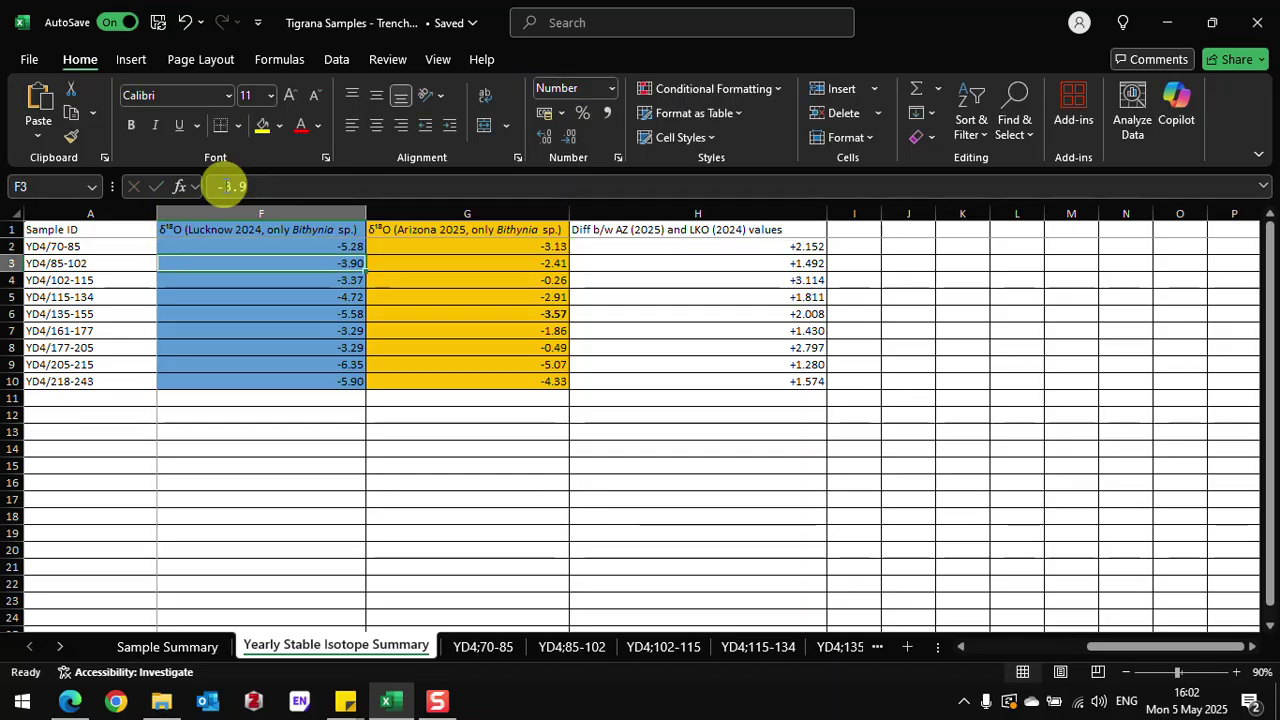
Apply the custom number format 0.00 "(zinc)" to cell F2
key("Up")
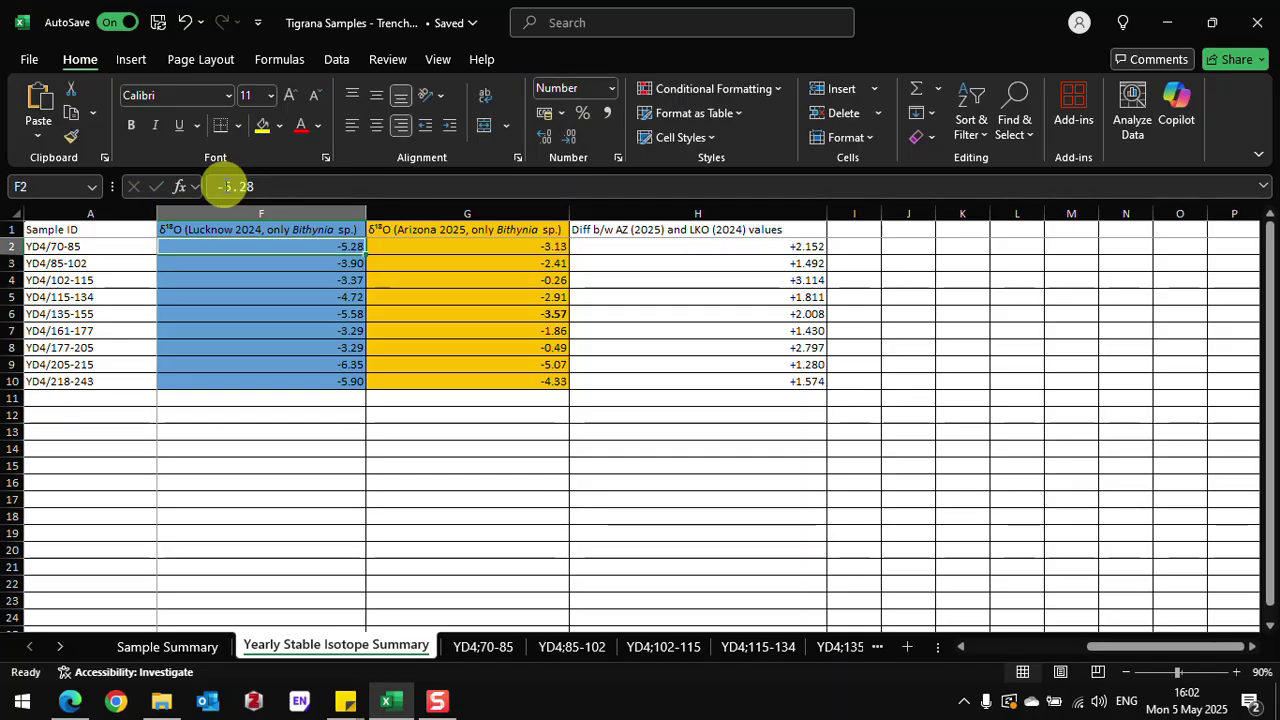
right_click(310, 249)
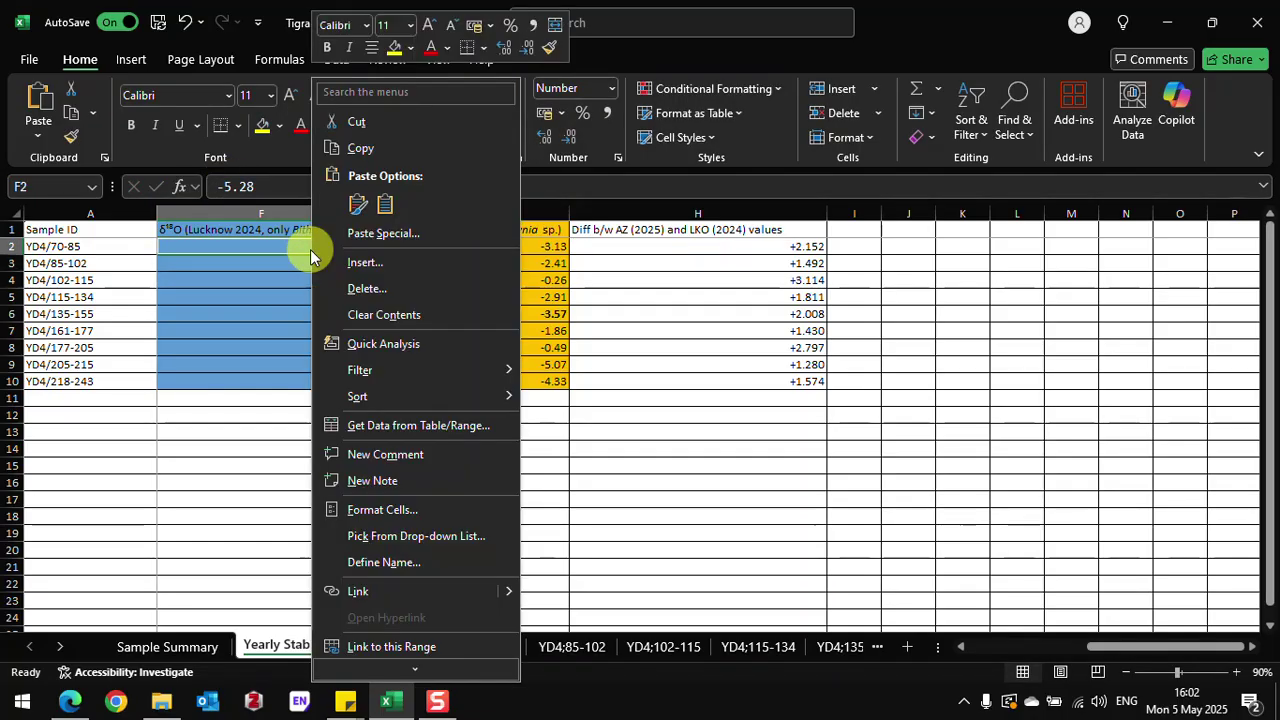
left_click(368, 506)
left_click(180, 443)
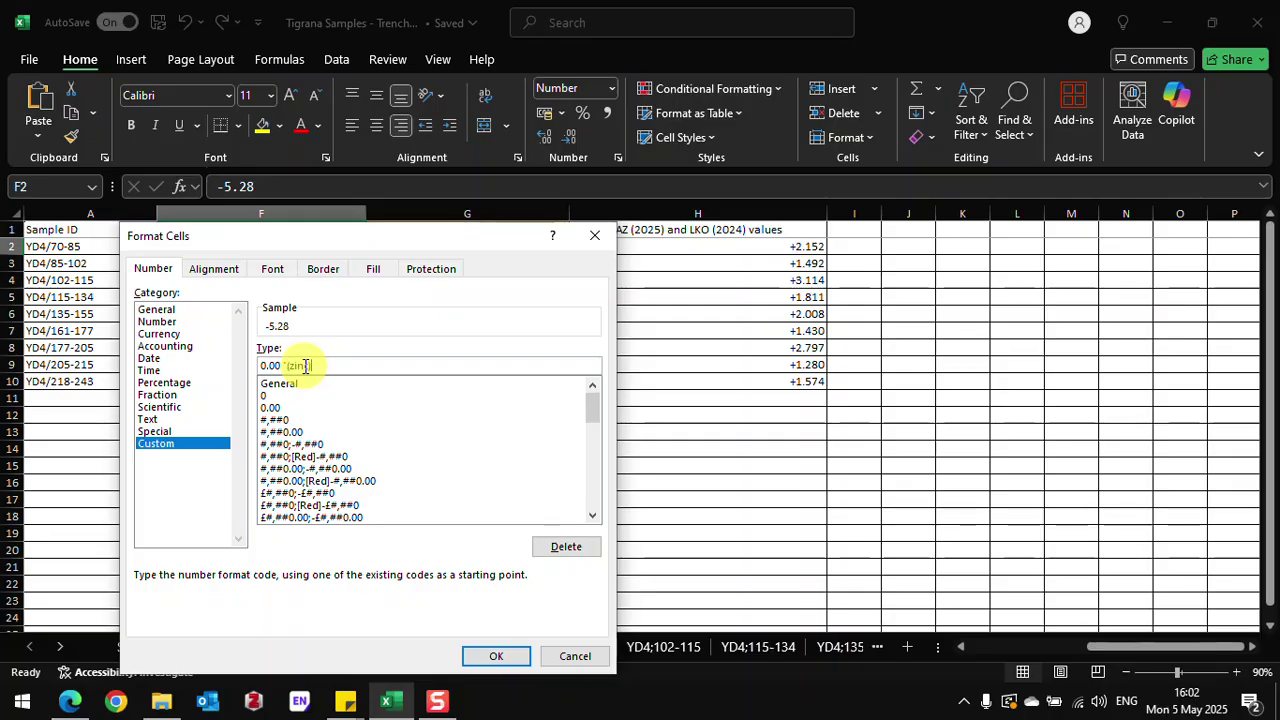
type("\"zinc\"")
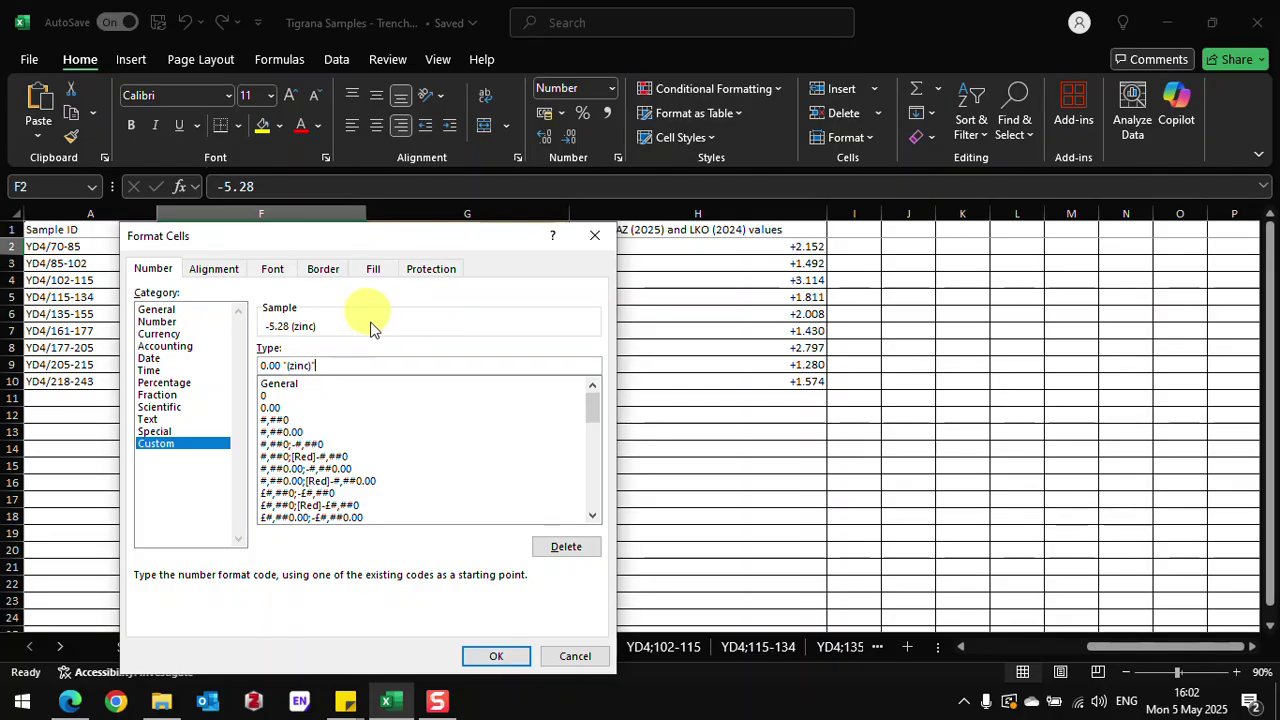
left_click(494, 658)
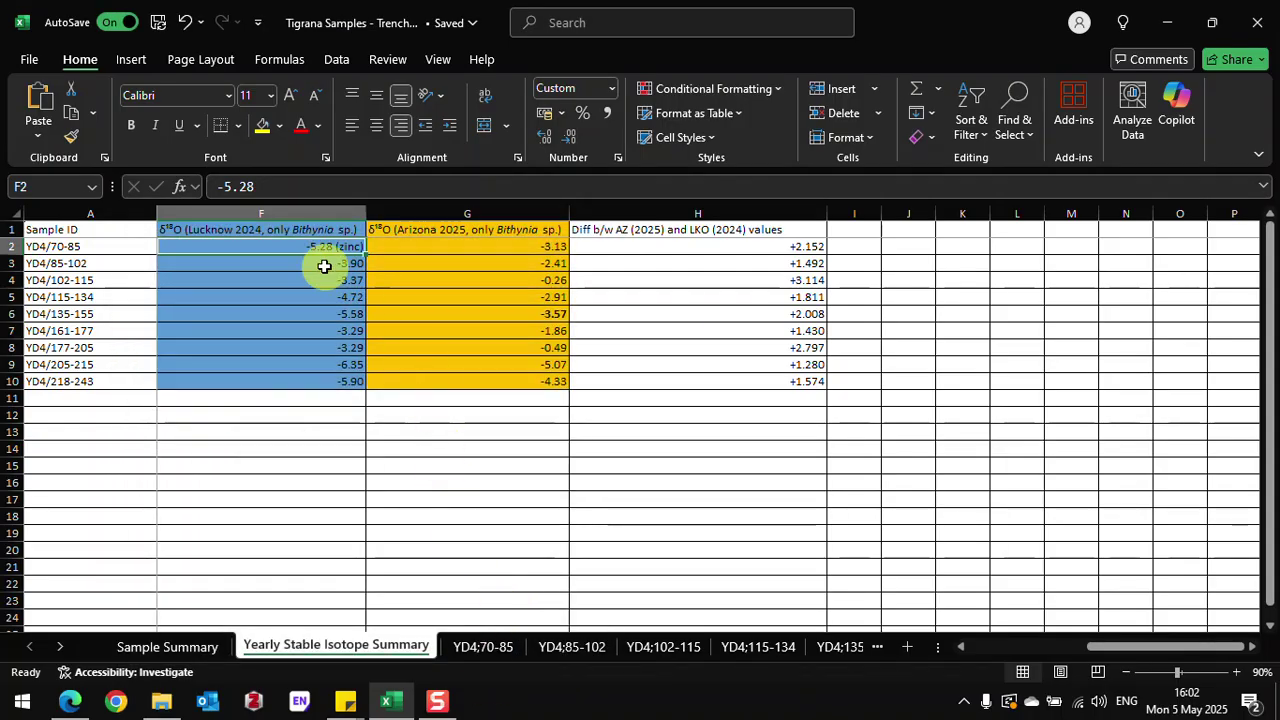
Check the row 2 difference formula in cell H2 against the formatted value in cell F2
left_click(323, 266)
left_click(770, 247)
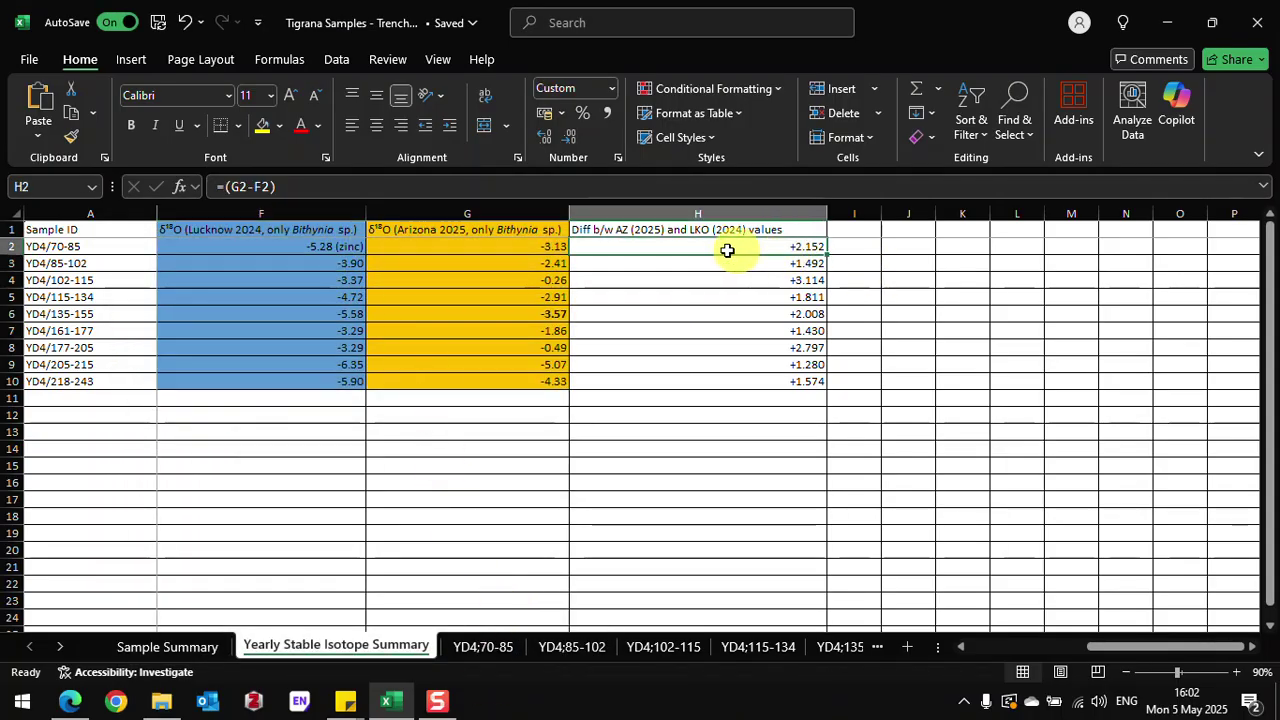
left_click(286, 246)
left_click(665, 244)
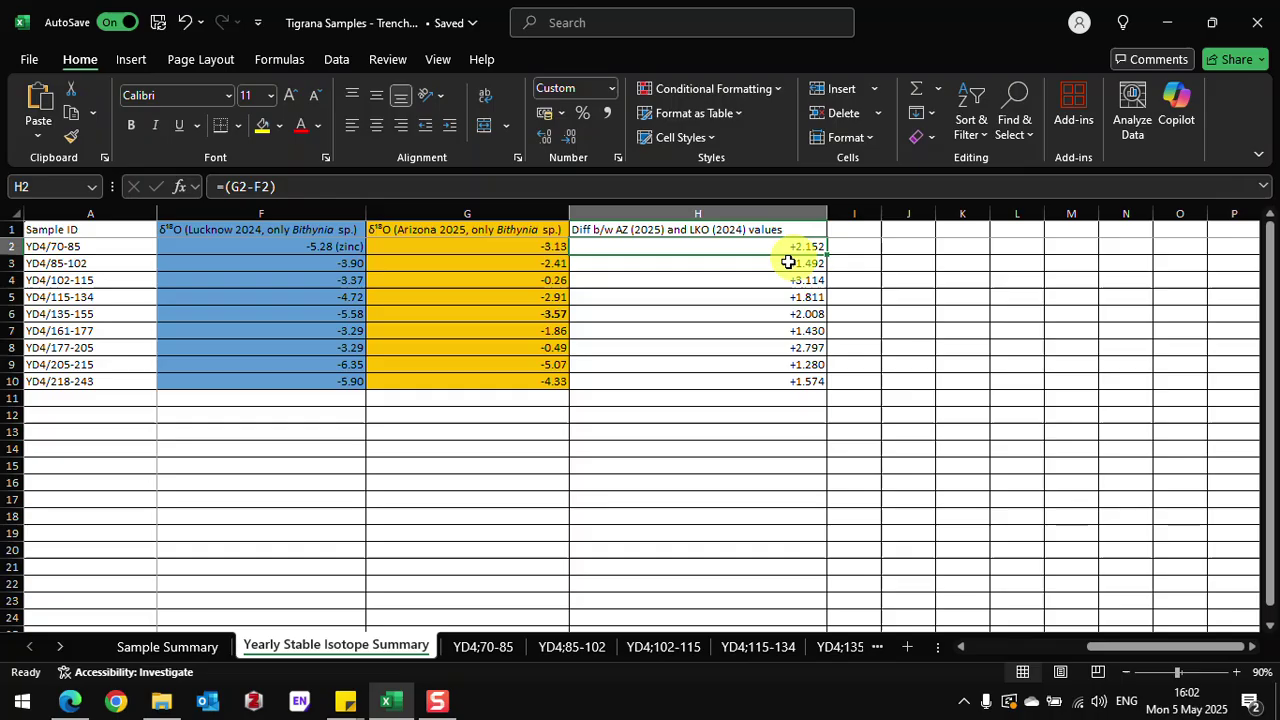
Apply the standard Number format with two decimal places and the -1234.10 negative style to cell F2, removing its text label
left_click(341, 249)
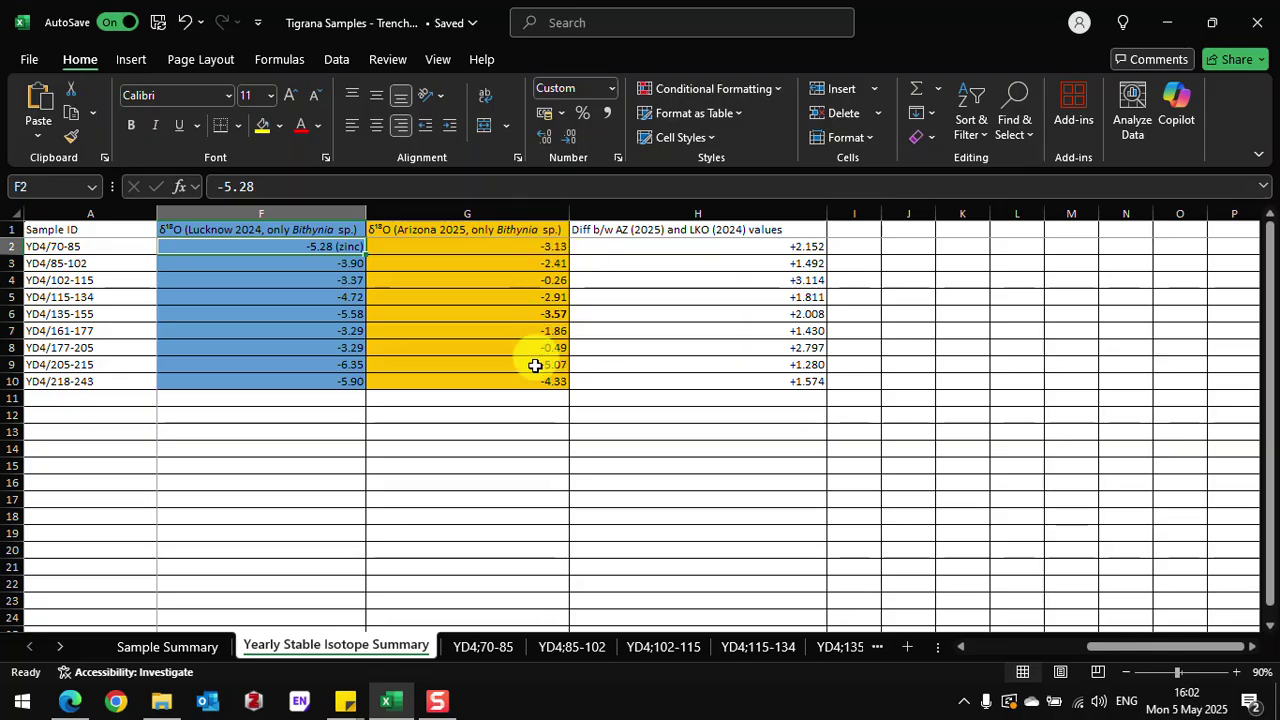
right_click(333, 250)
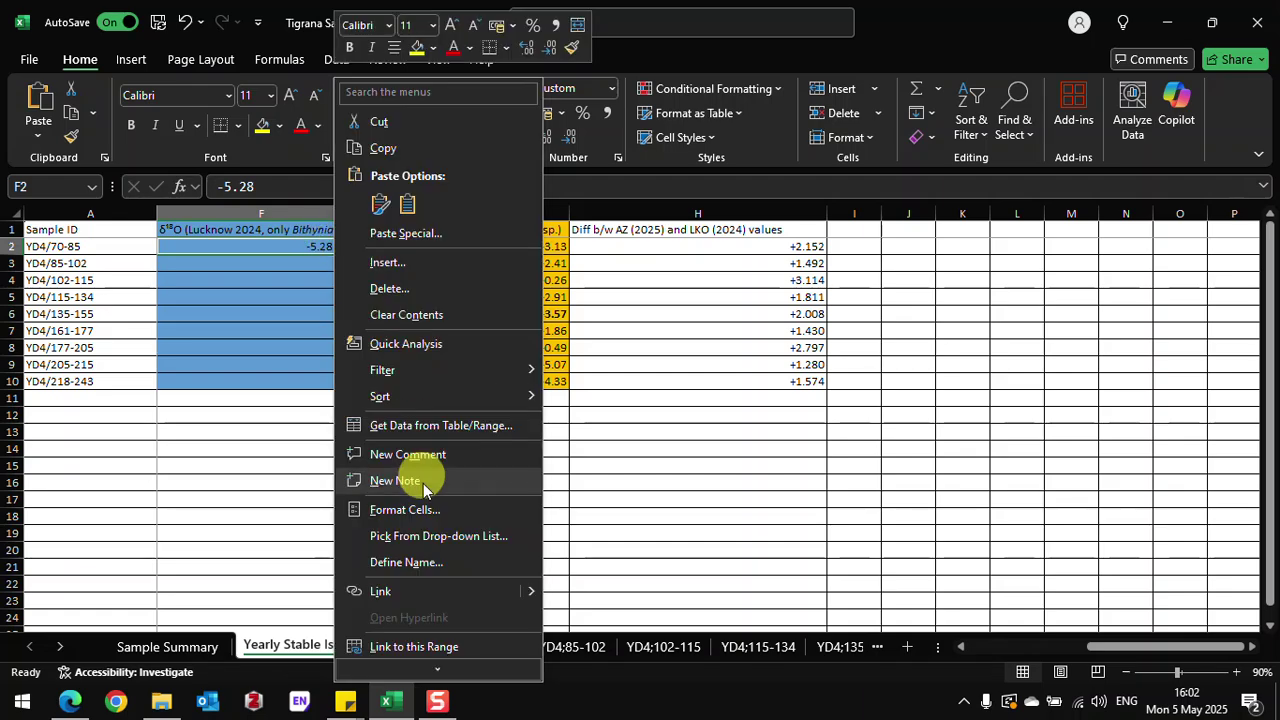
left_click(434, 506)
left_click(251, 322)
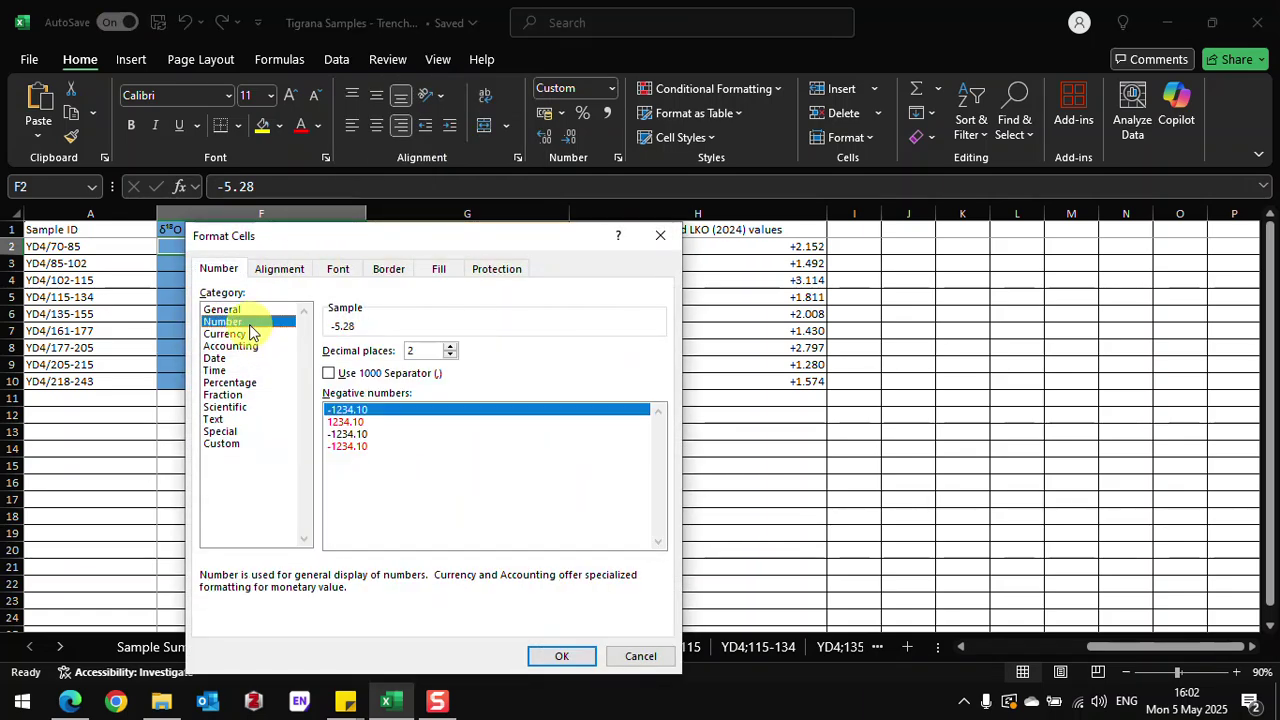
left_click(561, 656)
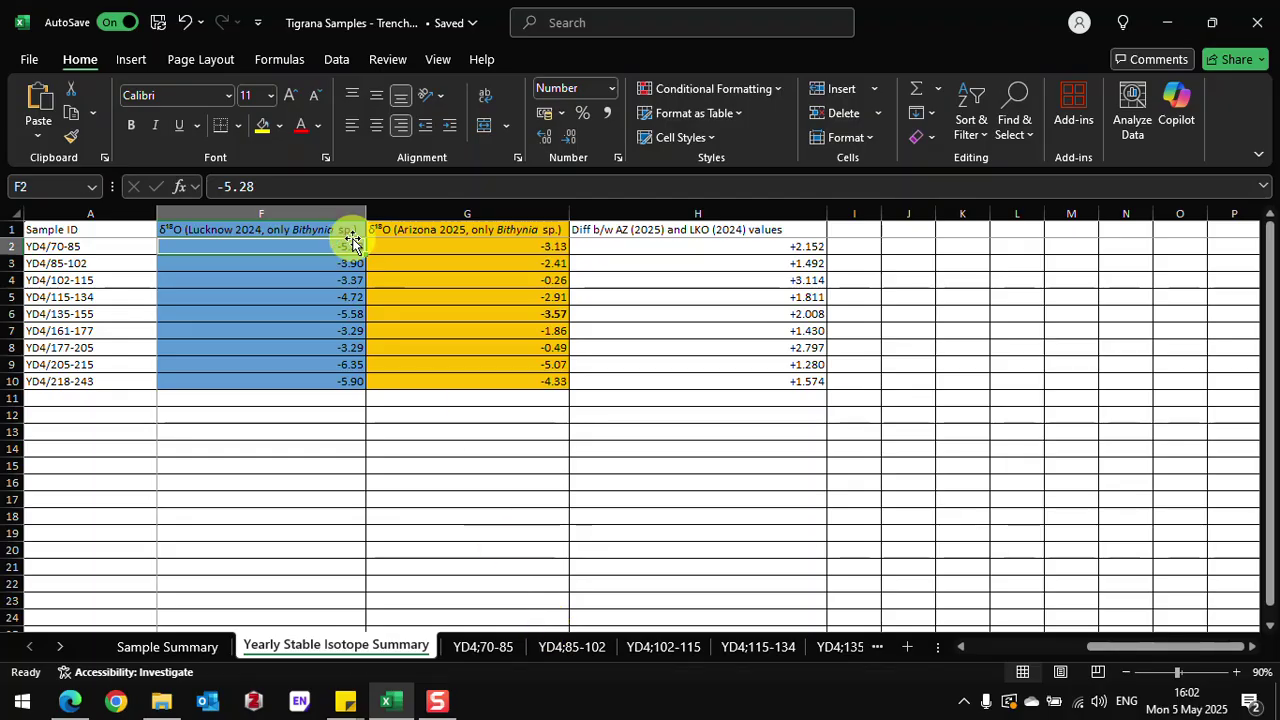
left_click(312, 188)
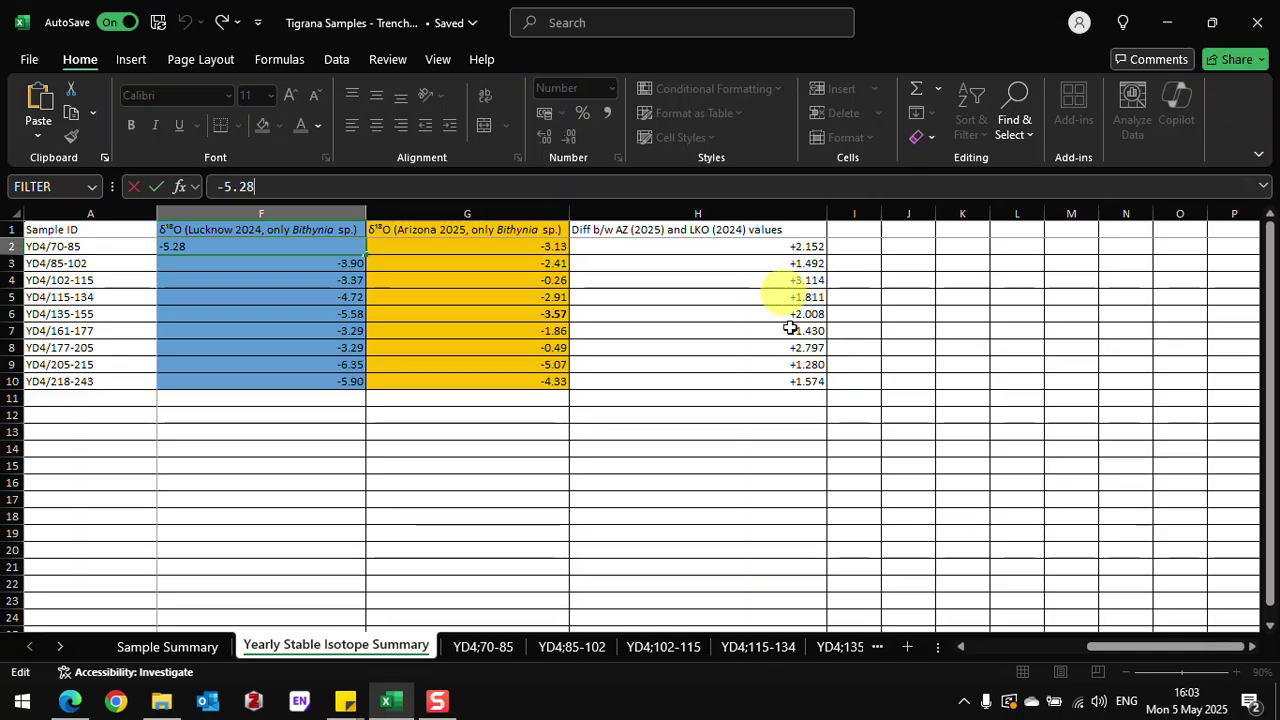
key("ctrl+Return")
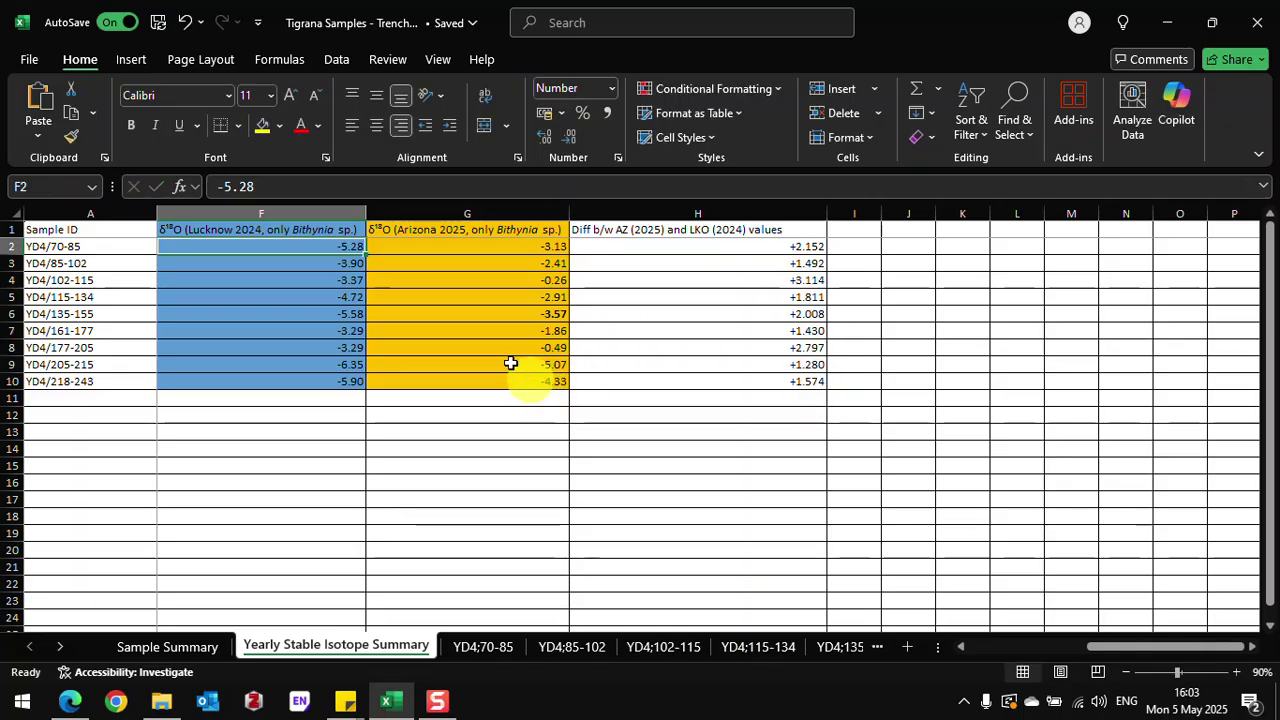